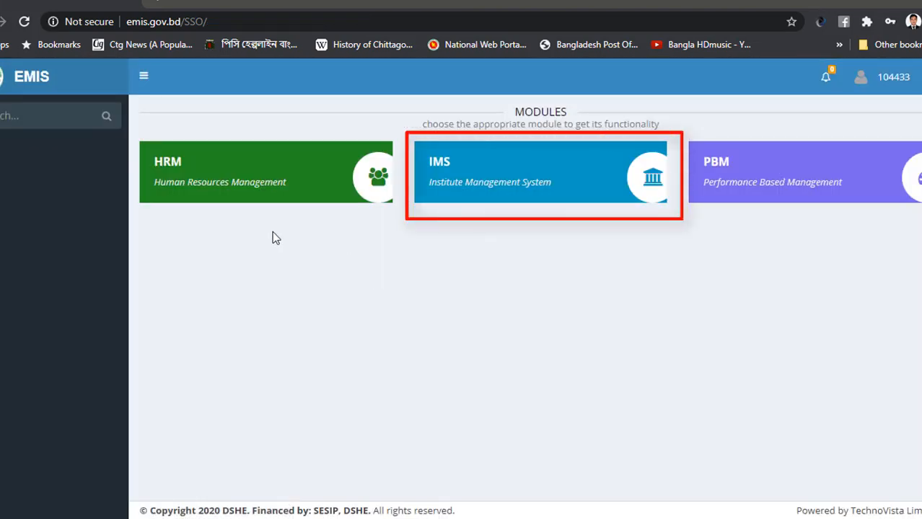
# Step: Open the Institute Info data entry form in the IMS module and collapse the navigation sidebar
pyautogui.click(485, 169)
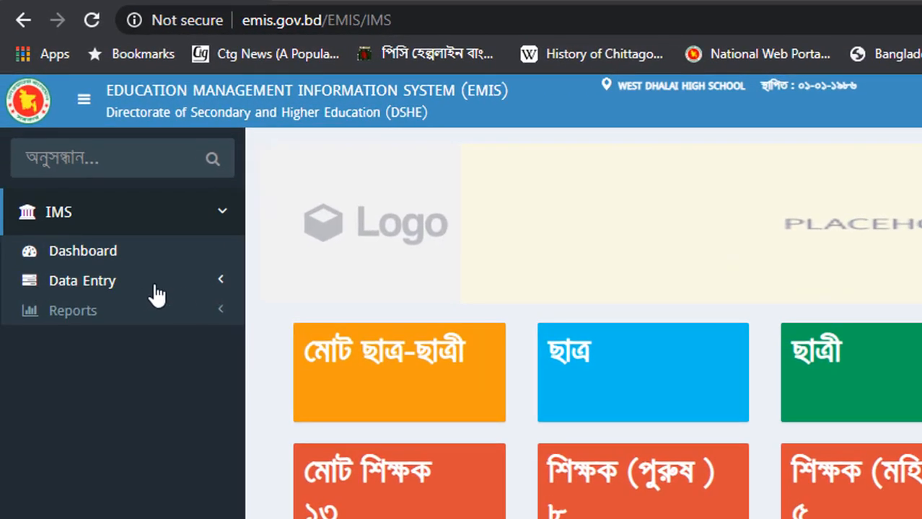
pyautogui.click(75, 214)
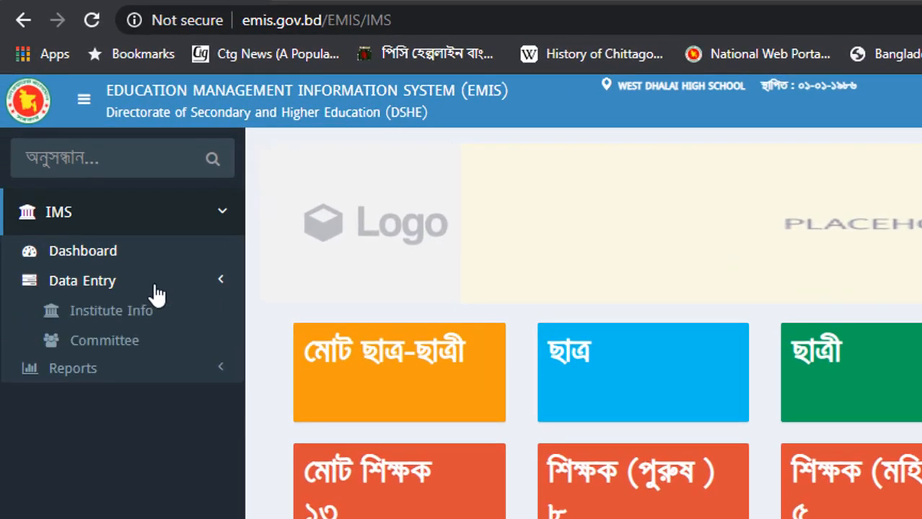
pyautogui.click(122, 317)
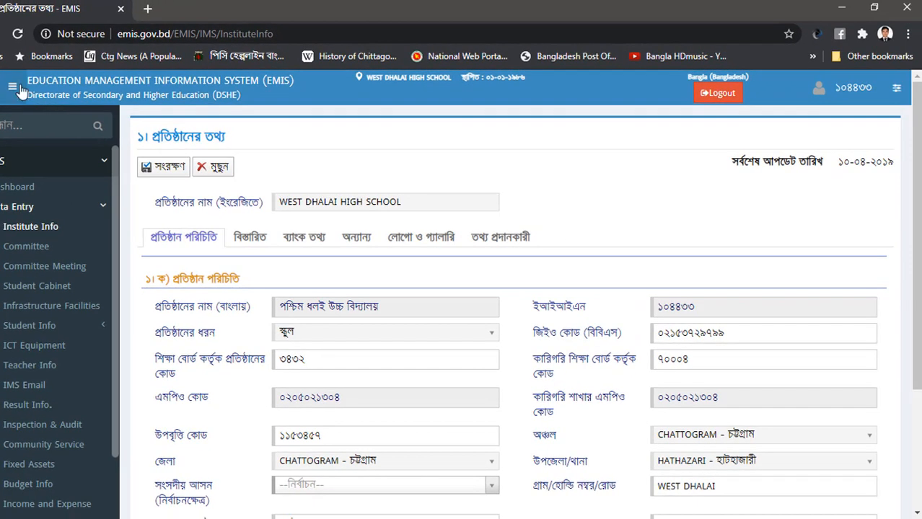
pyautogui.click(17, 88)
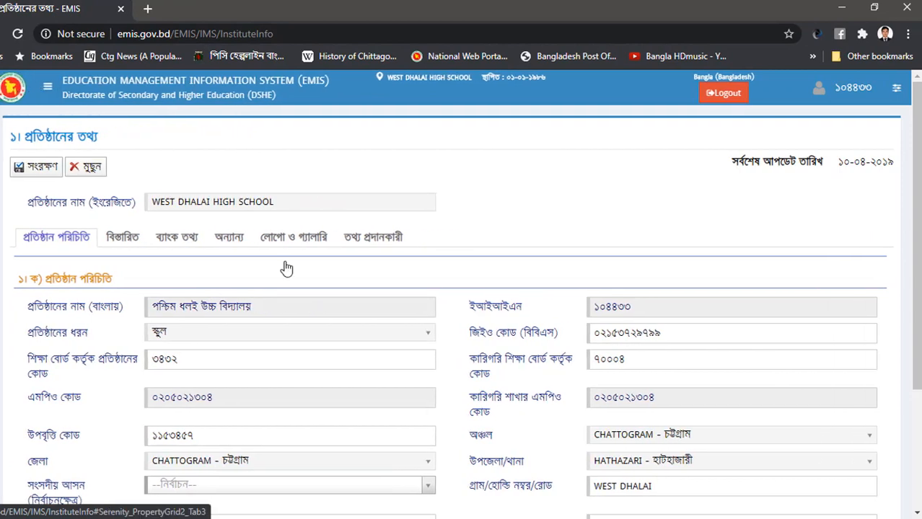
# Step: Review the institute identity fields, including the institute codes, stipend code, parliamentary seat, phone and founder
pyautogui.scroll(-1, 284, 264)
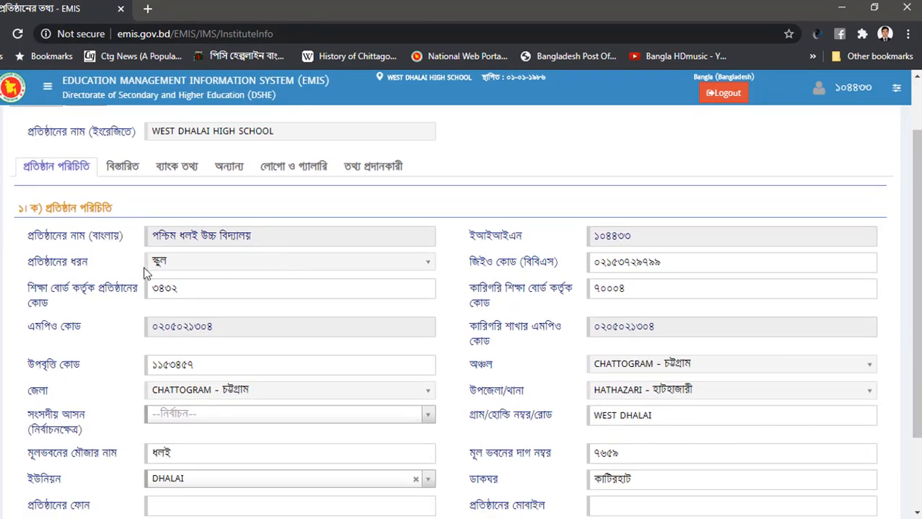
pyautogui.click(316, 236)
pyautogui.click(762, 244)
pyautogui.scroll(-1, 699, 200)
pyautogui.click(700, 200)
pyautogui.click(689, 220)
pyautogui.click(411, 218)
pyautogui.click(643, 218)
pyautogui.click(671, 194)
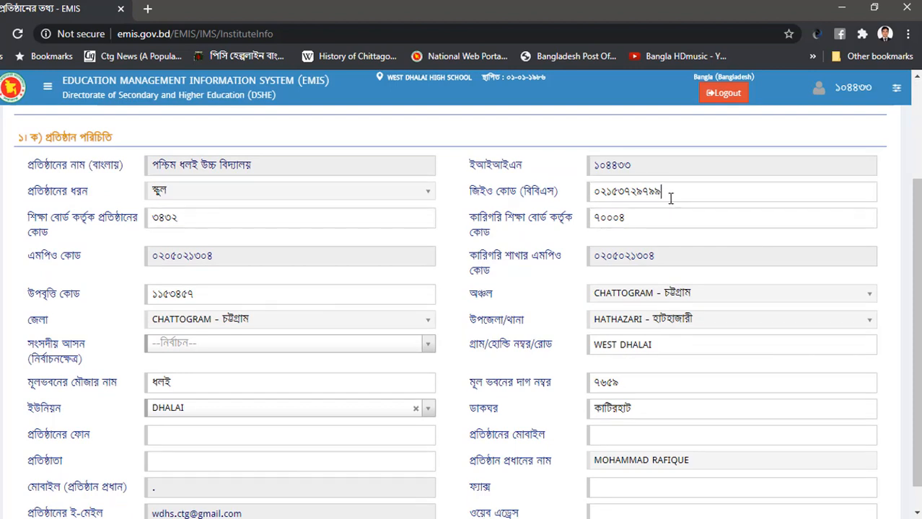
pyautogui.click(371, 292)
pyautogui.scroll(-1, 647, 281)
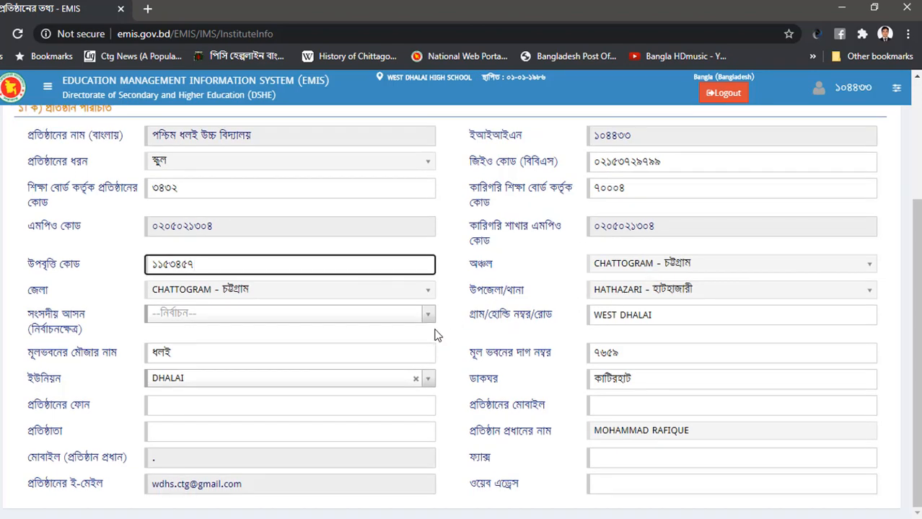
pyautogui.click(427, 315)
pyautogui.click(427, 317)
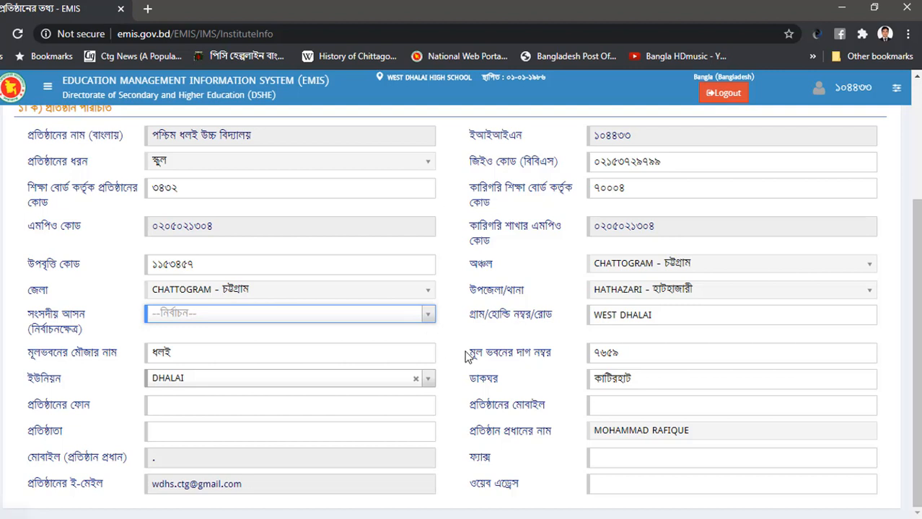
pyautogui.click(283, 408)
pyautogui.click(287, 435)
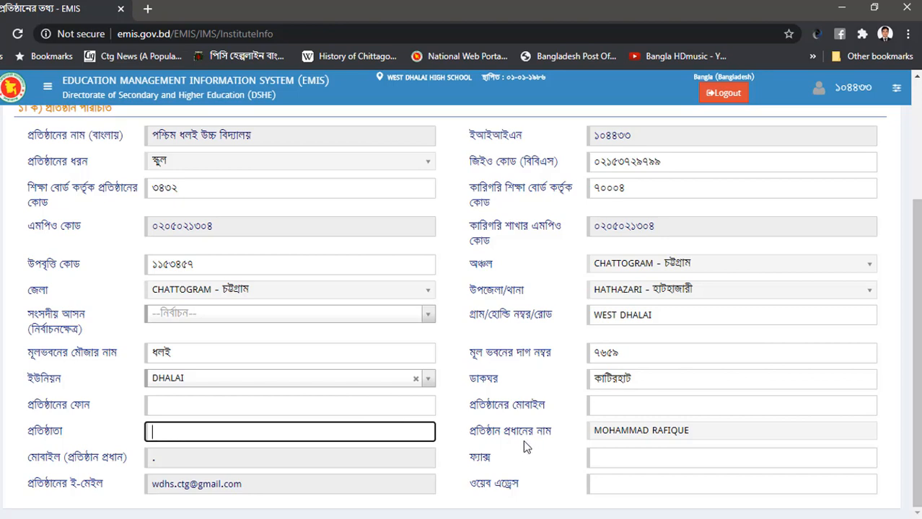
pyautogui.click(666, 435)
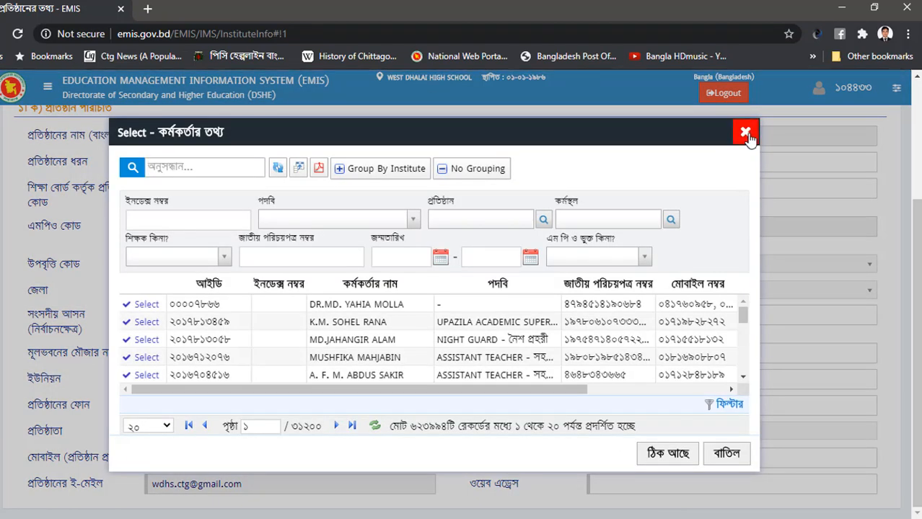
pyautogui.click(745, 133)
pyautogui.scroll(-3, 579, 443)
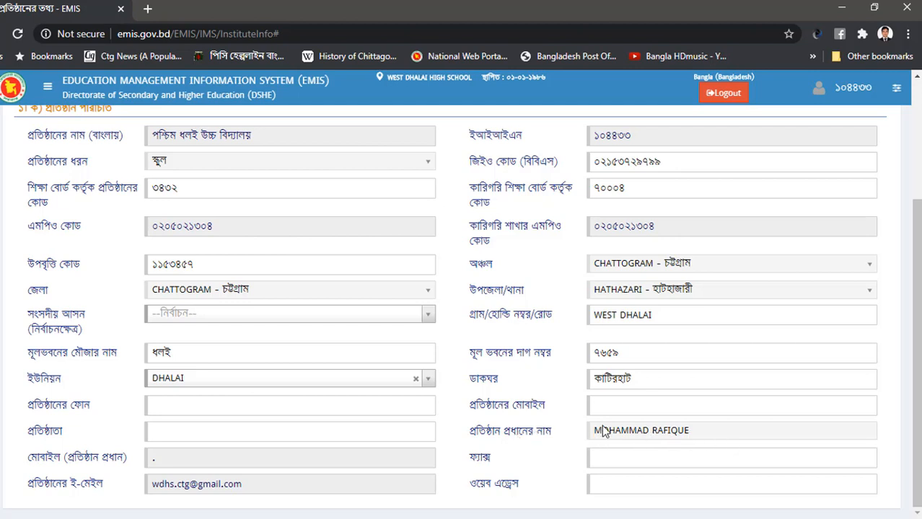
# Step: Open the officer selection for the institute head and filter it by West Dhalai High School, searching with the school's EIIN
pyautogui.click(669, 436)
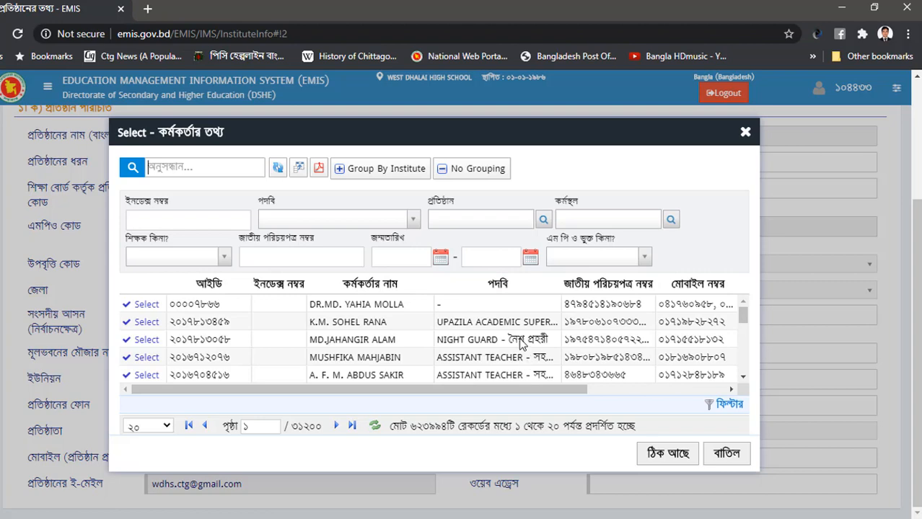
pyautogui.scroll(-5, 470, 353)
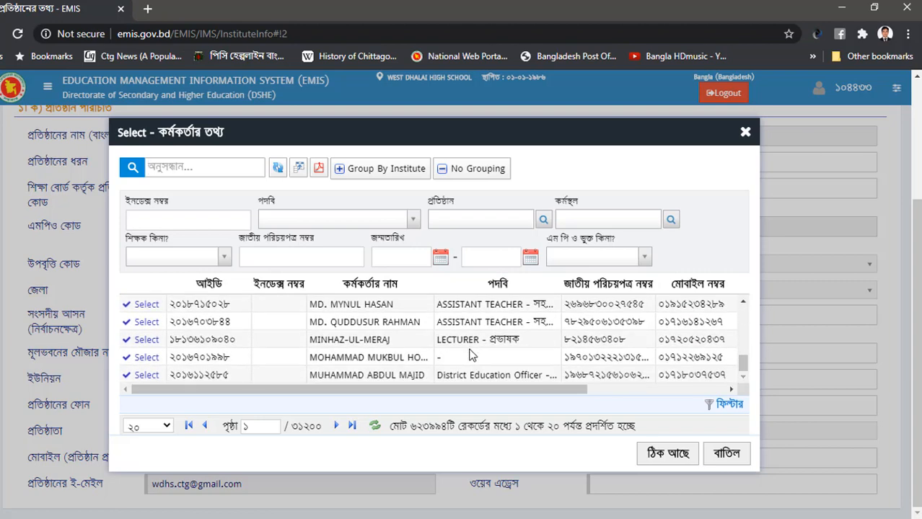
pyautogui.scroll(10, 468, 354)
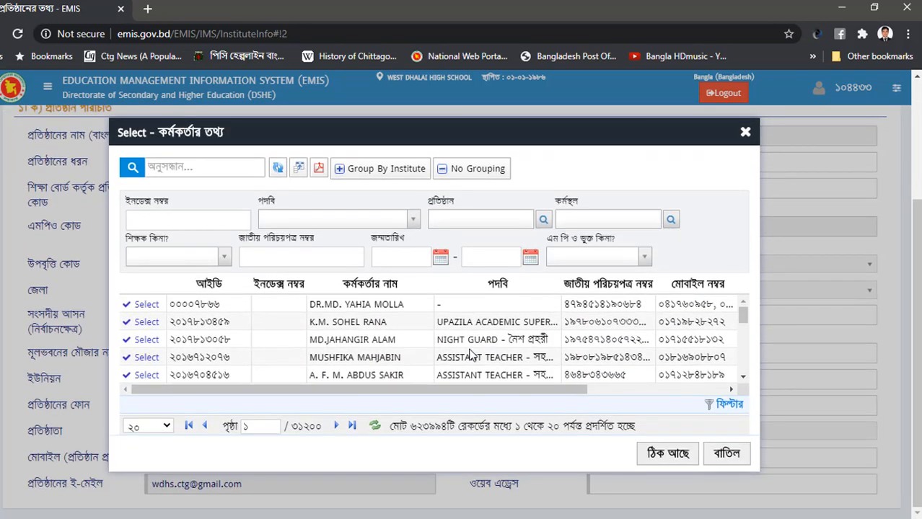
pyautogui.click(499, 223)
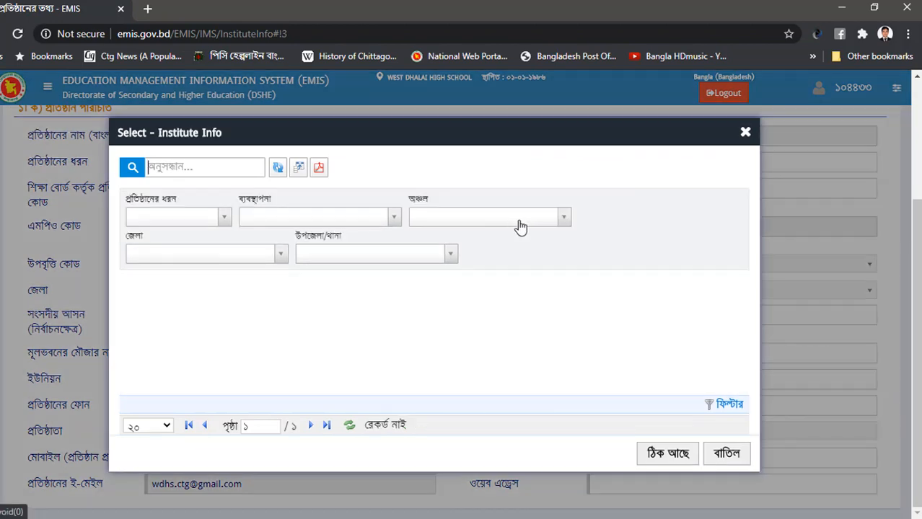
pyautogui.write('১০৪৪৩০')
pyautogui.press('Return')
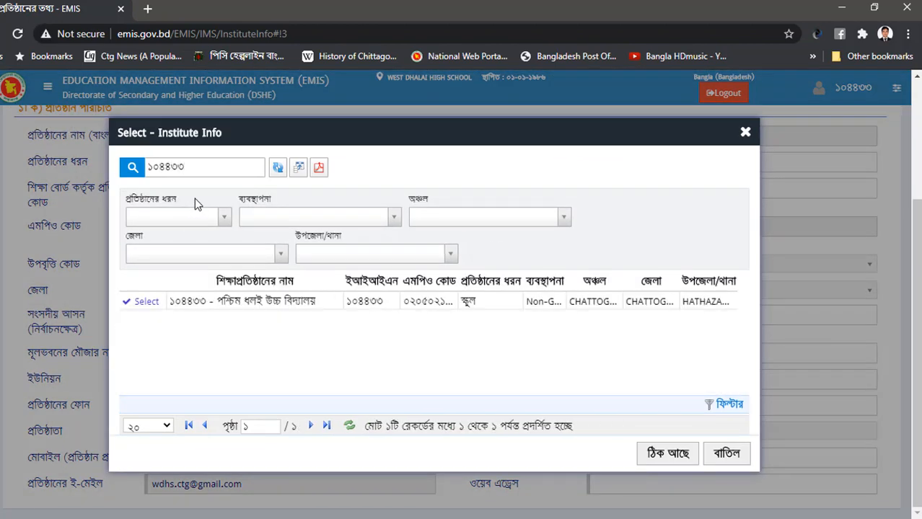
pyautogui.click(145, 303)
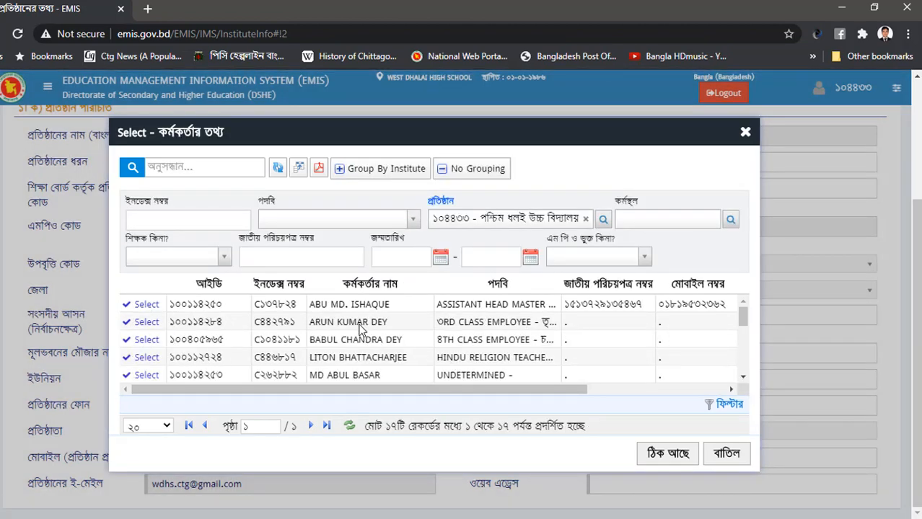
# Step: Choose the officer listed as assistant head master as the head of the institute
pyautogui.scroll(-2, 368, 338)
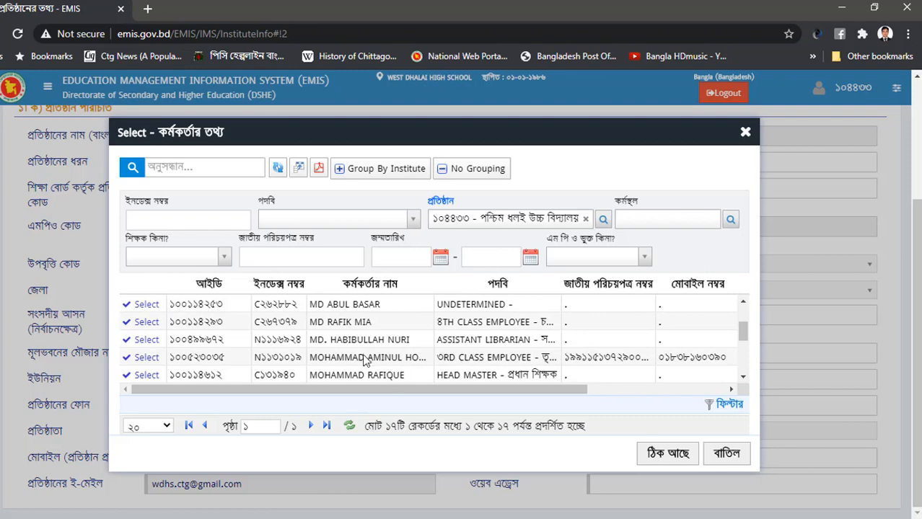
pyautogui.scroll(2, 365, 359)
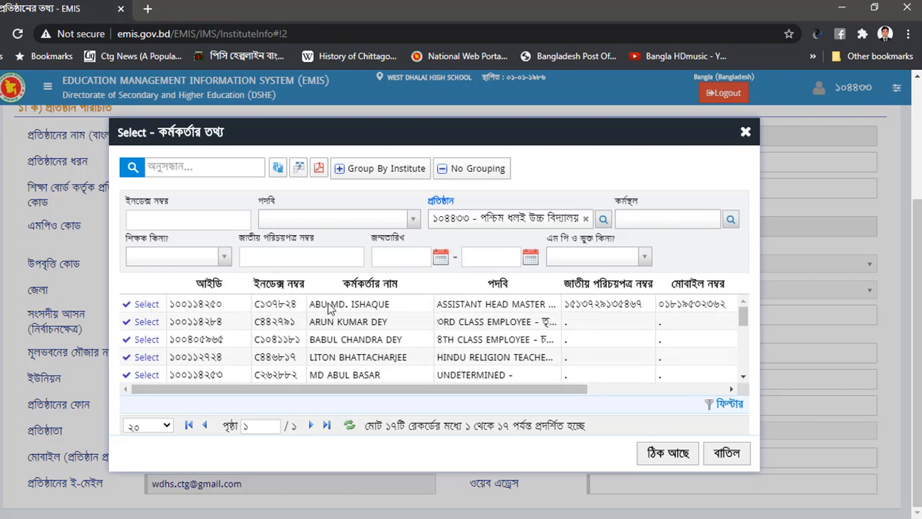
pyautogui.click(145, 305)
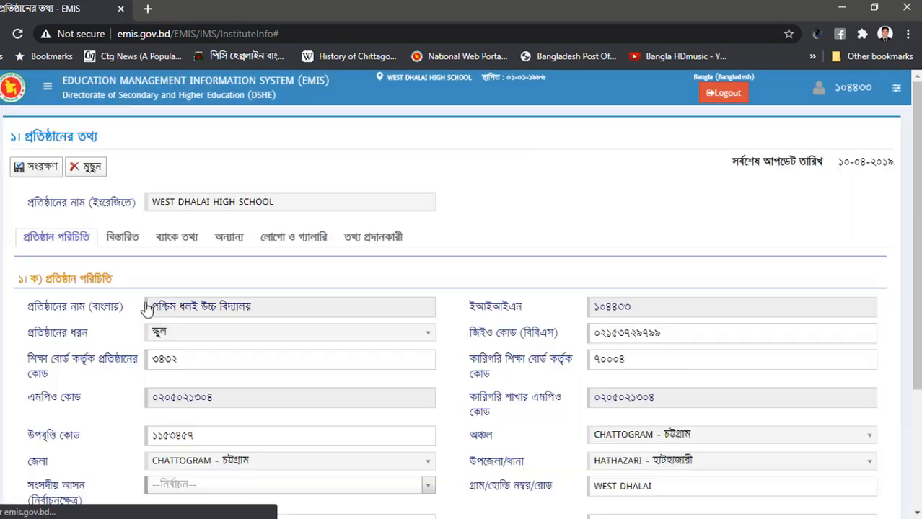
pyautogui.scroll(-3, 514, 364)
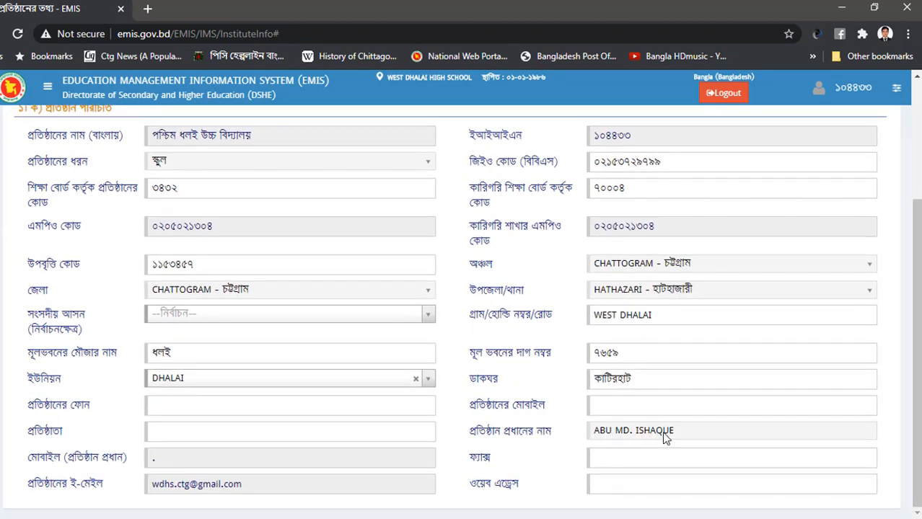
# Step: Enter the institute's mobile phone number in the institute identity section
pyautogui.click(174, 455)
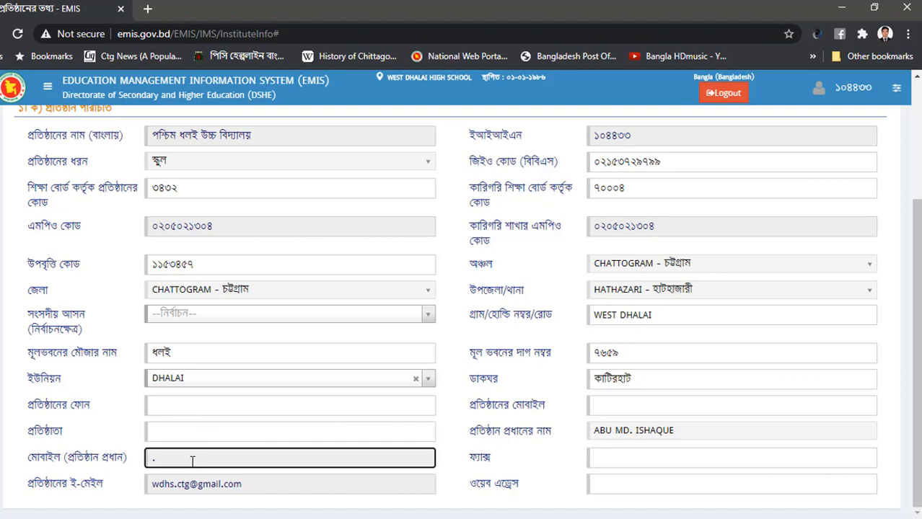
pyautogui.click(174, 405)
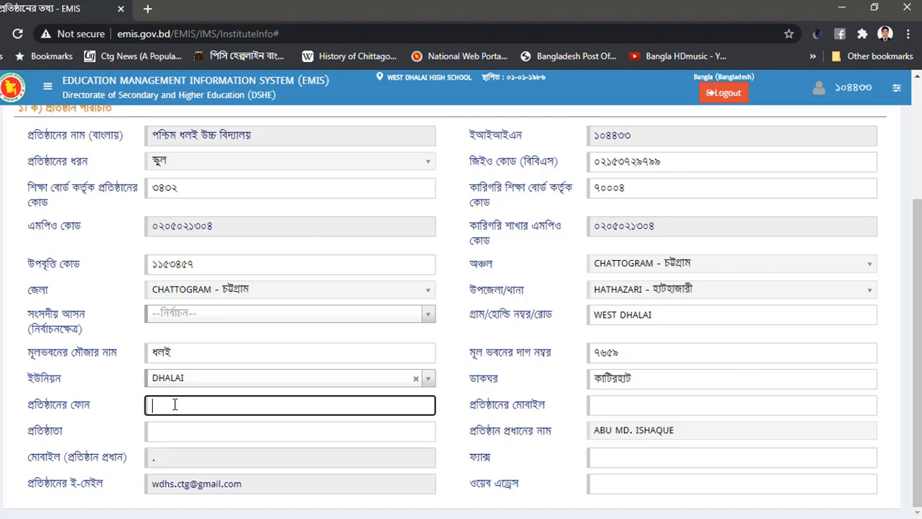
pyautogui.click(625, 407)
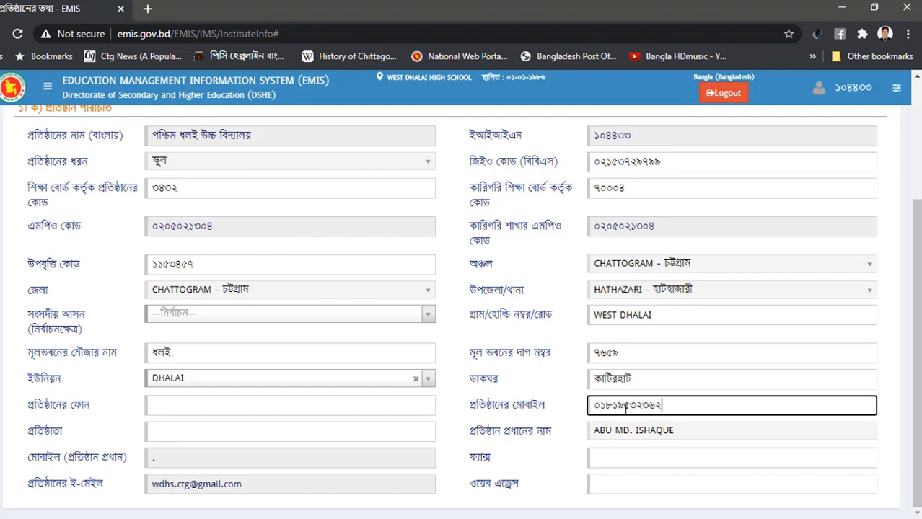
pyautogui.click(559, 360)
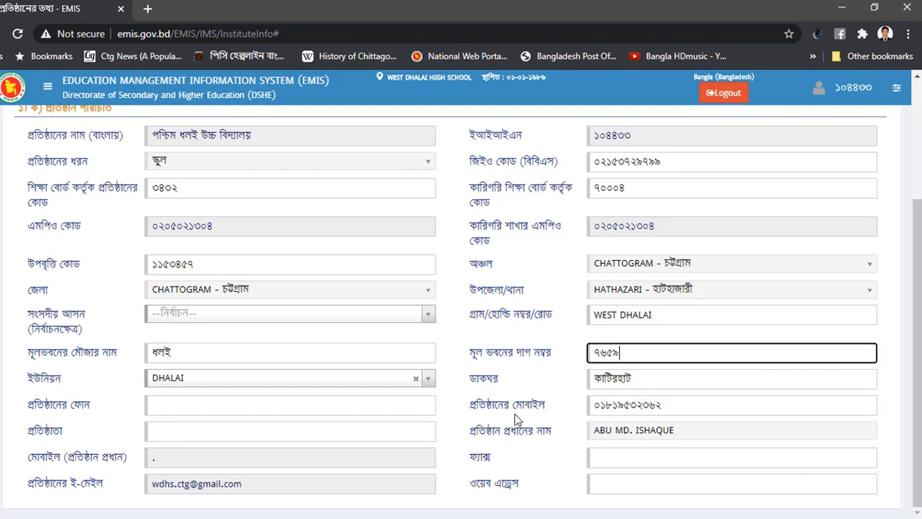
# Step: Open the institute's detailed information section and review the taught levels, the groups and the lowest class options
pyautogui.scroll(3, 517, 420)
pyautogui.click(123, 241)
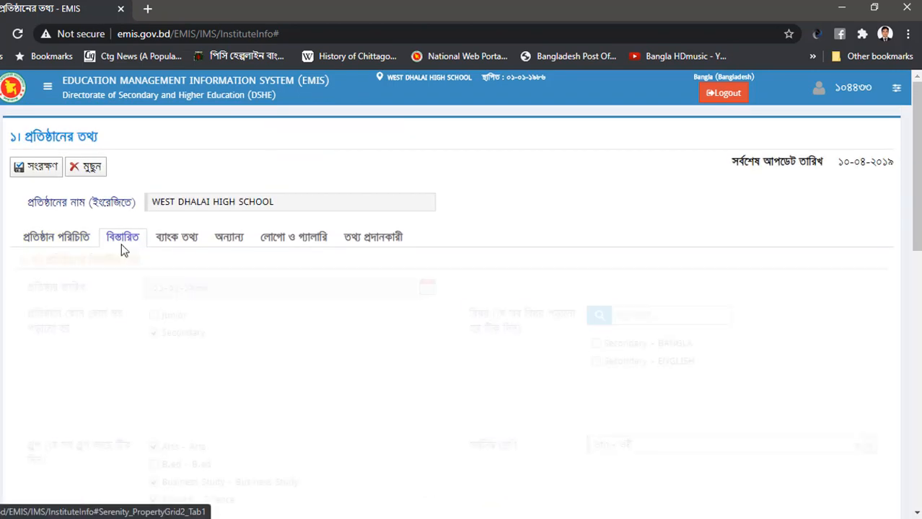
pyautogui.scroll(-1, 165, 253)
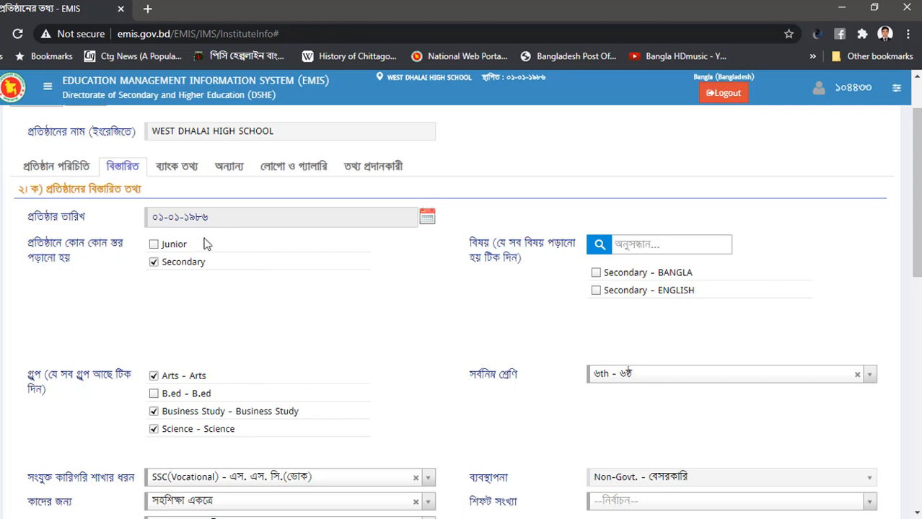
pyautogui.click(153, 262)
pyautogui.scroll(-3, 442, 354)
pyautogui.click(652, 171)
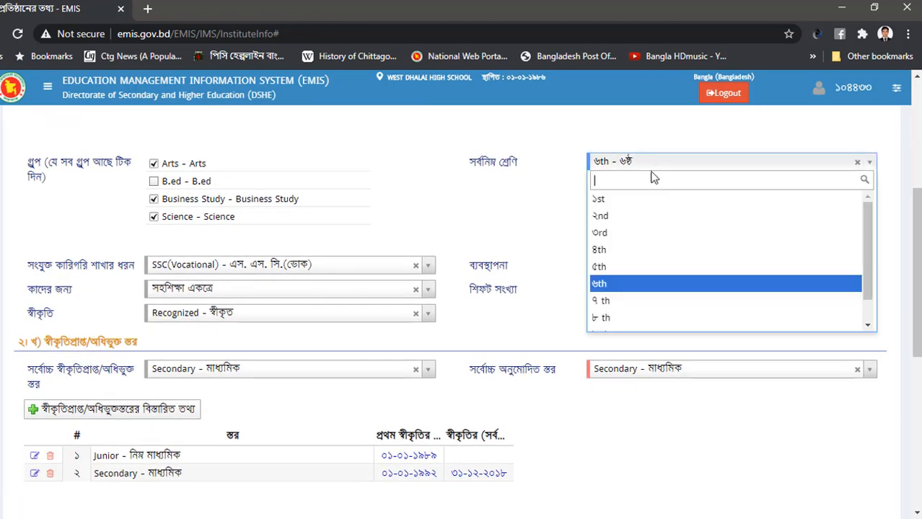
pyautogui.click(654, 163)
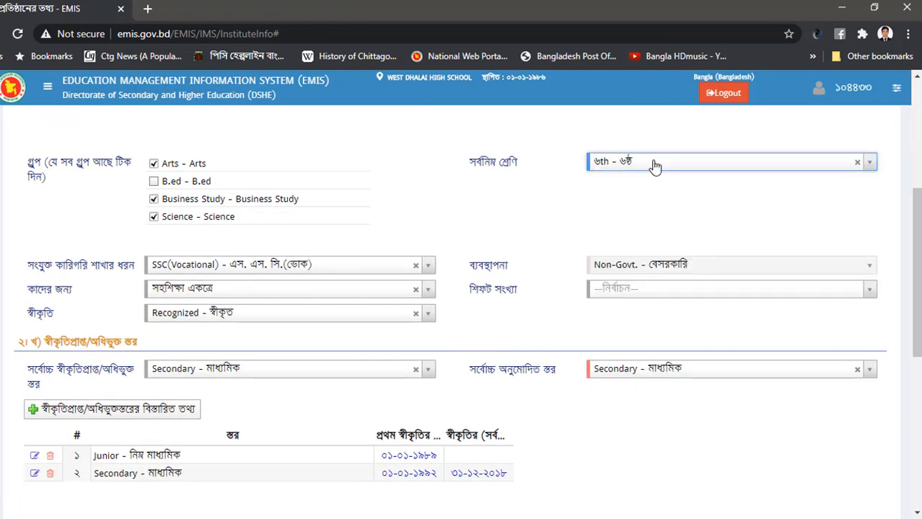
pyautogui.click(154, 165)
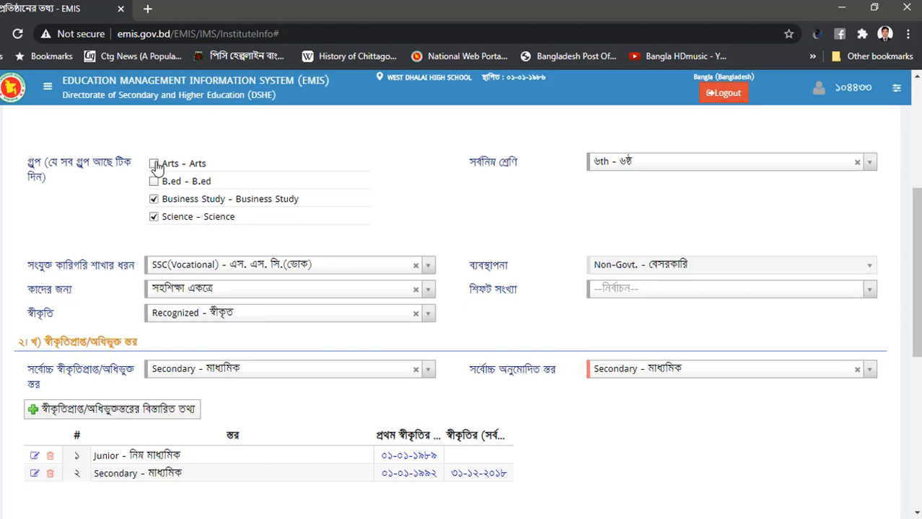
pyautogui.click(154, 165)
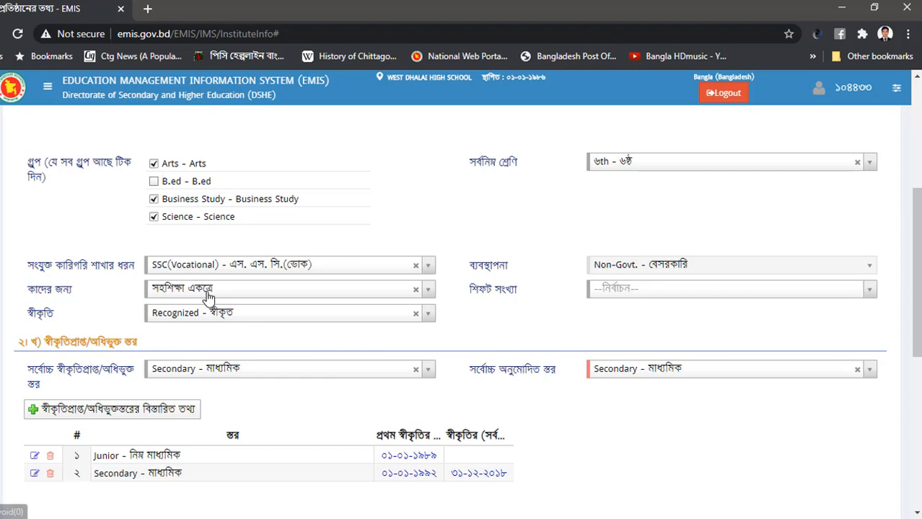
# Step: Clear the attached technical branch type and select SSC(Vocational) - এস. এস. সি.(ভোক) for it again
pyautogui.click(312, 267)
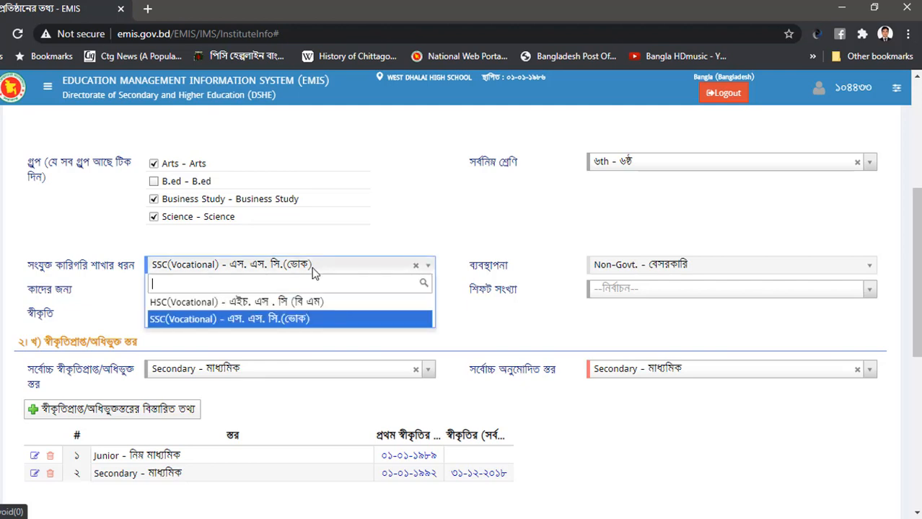
pyautogui.click(313, 267)
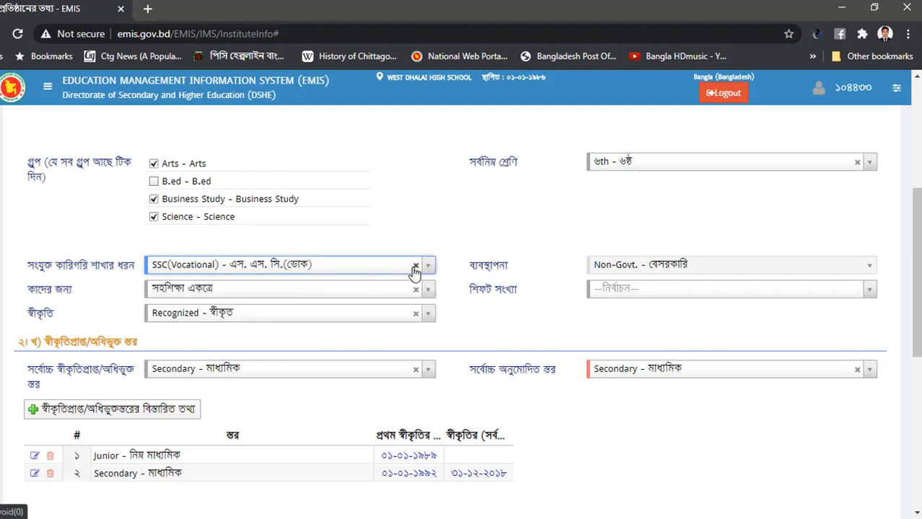
pyautogui.click(416, 269)
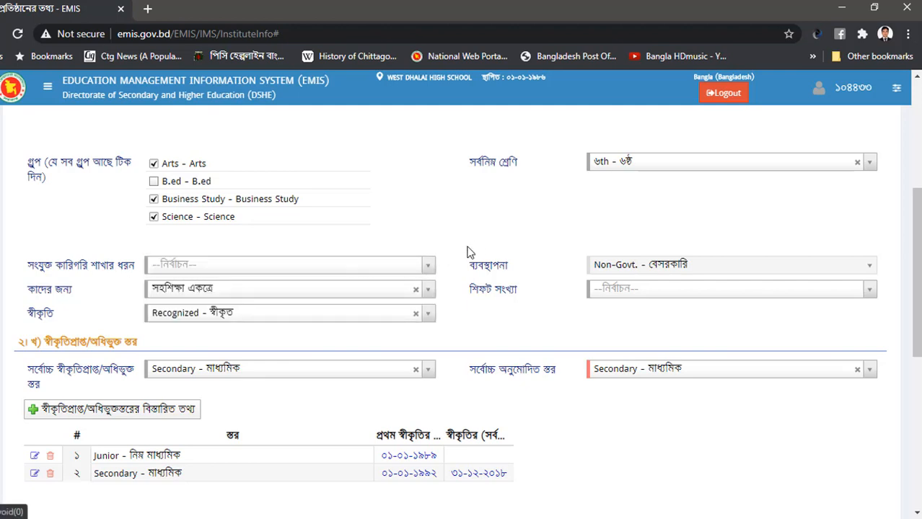
pyautogui.click(436, 267)
pyautogui.click(160, 317)
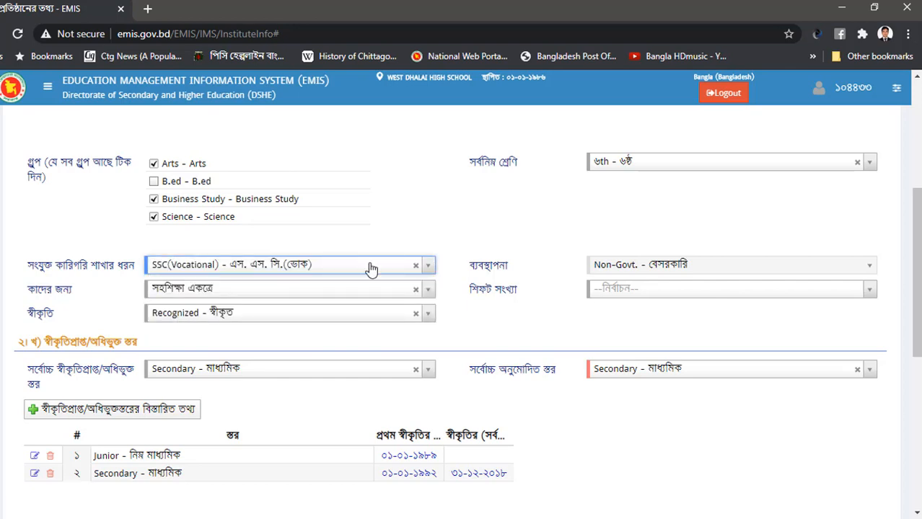
# Step: Set the number of shifts to ১ Shift - ১ শিফট and check the recognition field's options
pyautogui.scroll(-1, 522, 264)
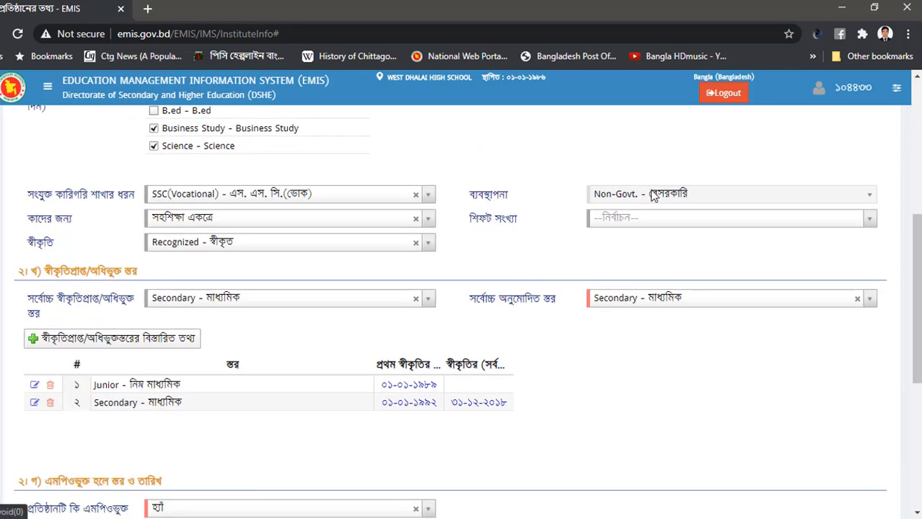
pyautogui.click(651, 224)
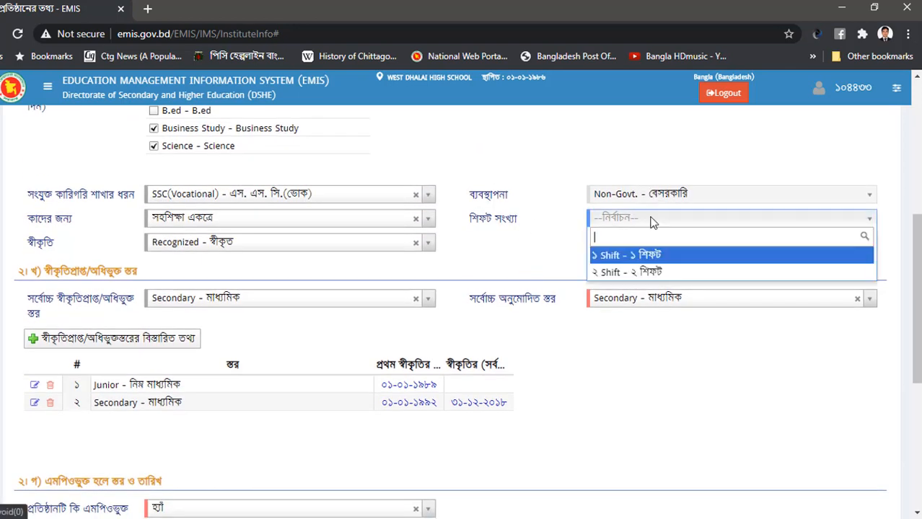
pyautogui.click(622, 258)
pyautogui.click(523, 246)
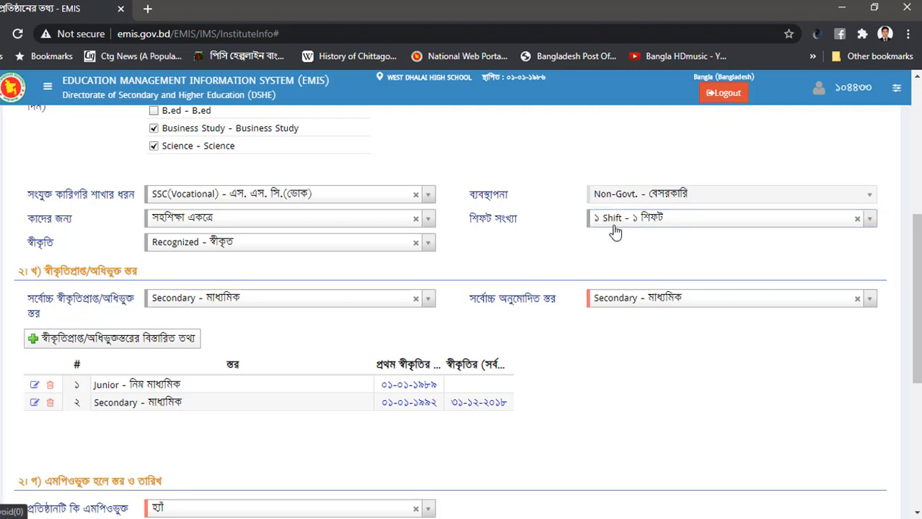
pyautogui.click(183, 248)
pyautogui.click(210, 247)
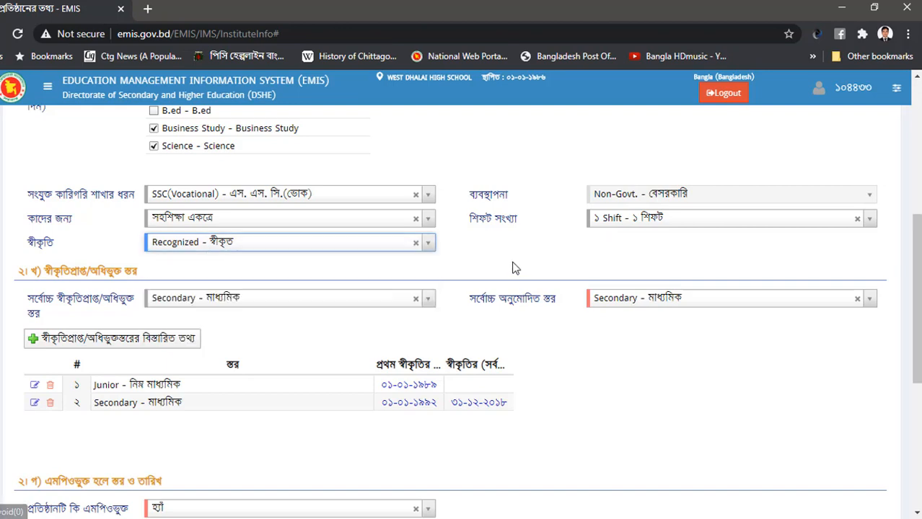
# Step: View the blank entry form for the recognised level details and close it without adding a record
pyautogui.scroll(-3, 518, 271)
pyautogui.scroll(1, 227, 243)
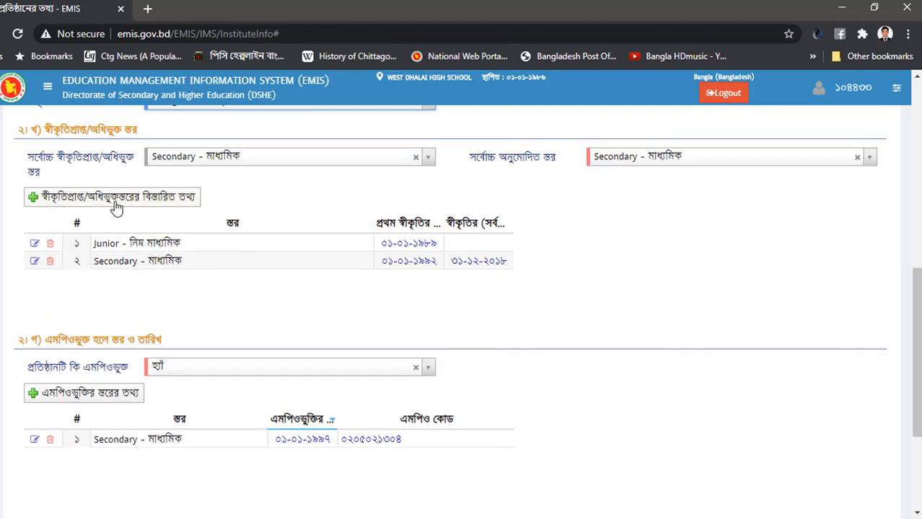
pyautogui.click(135, 206)
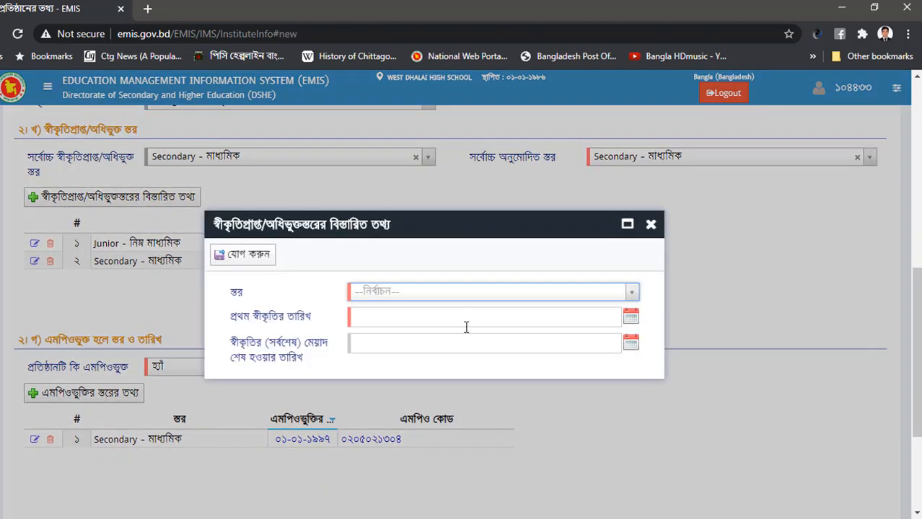
pyautogui.click(457, 294)
pyautogui.click(693, 230)
pyautogui.click(650, 226)
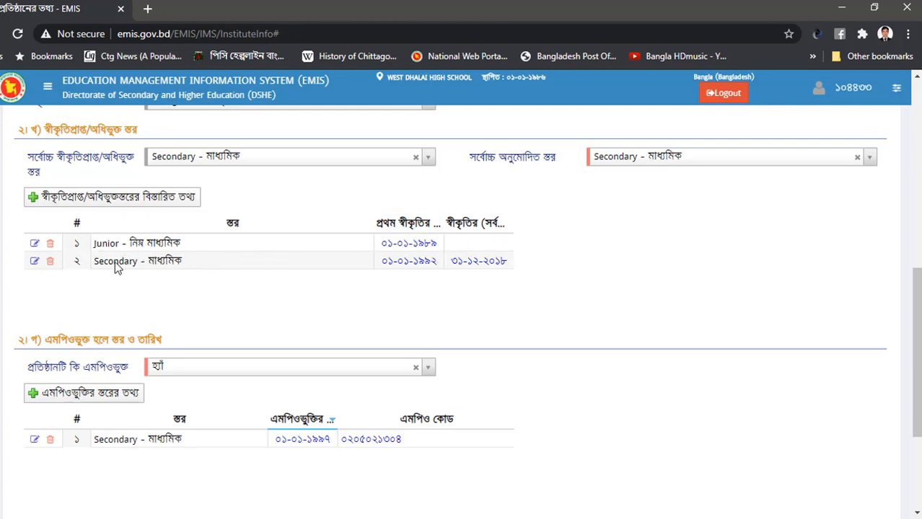
# Step: View the Junior level's recognition record, close it unchanged, and look over the recognised levels list
pyautogui.click(34, 244)
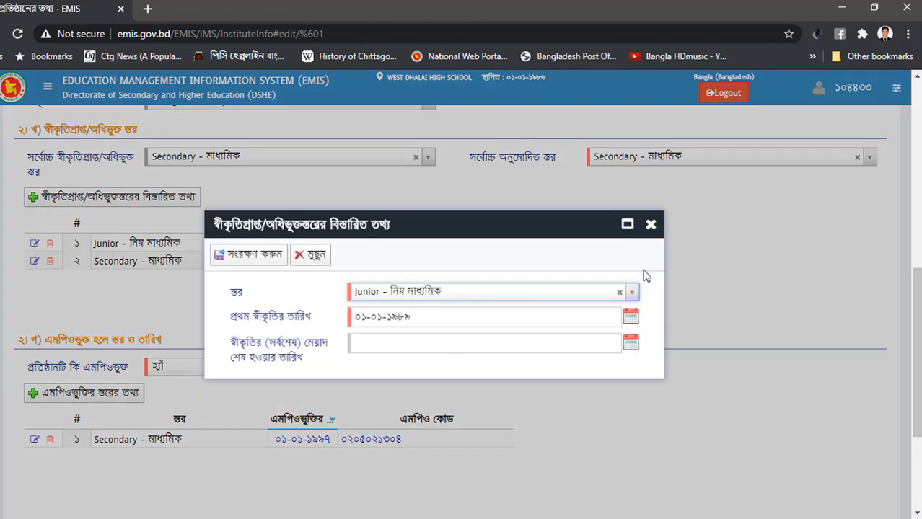
pyautogui.click(649, 226)
pyautogui.scroll(-14, 187, 326)
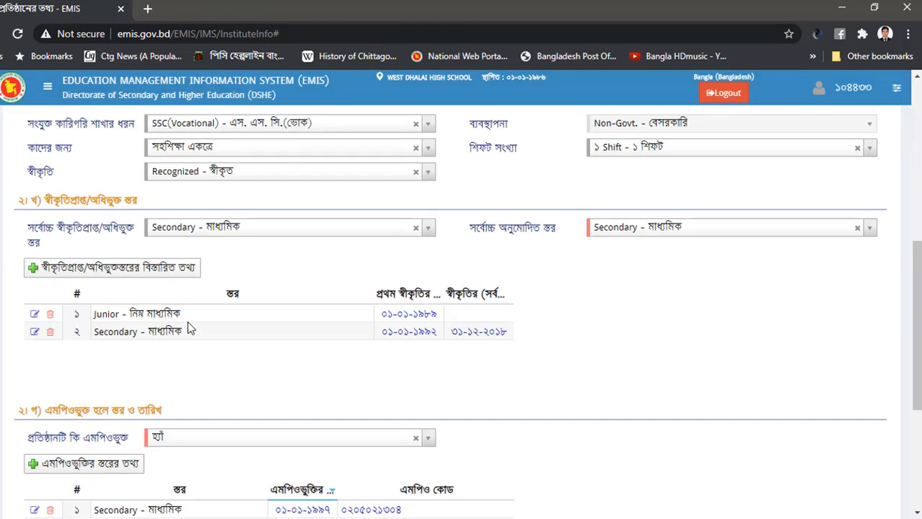
pyautogui.scroll(5, 188, 326)
pyautogui.scroll(-1, 176, 329)
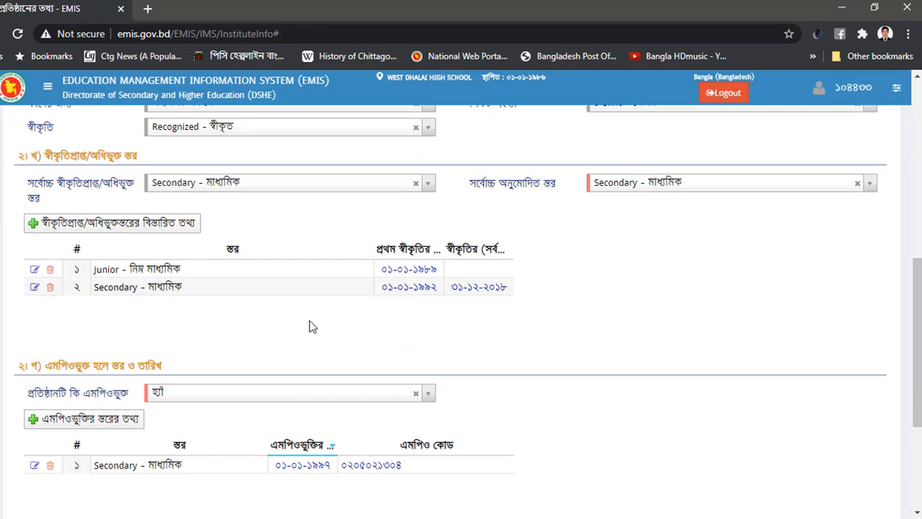
# Step: View the MPO level entry form for the technical branch and close it without adding a record
pyautogui.scroll(-3, 310, 326)
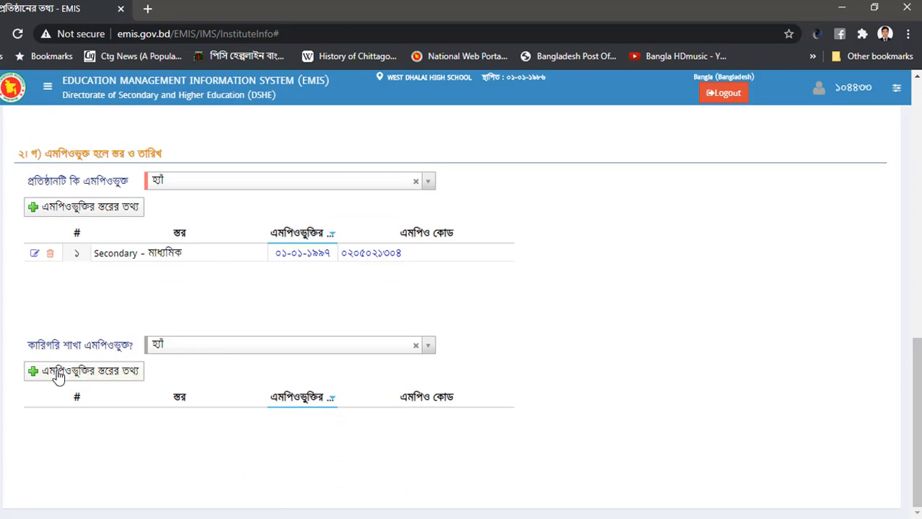
pyautogui.click(57, 374)
pyautogui.click(651, 173)
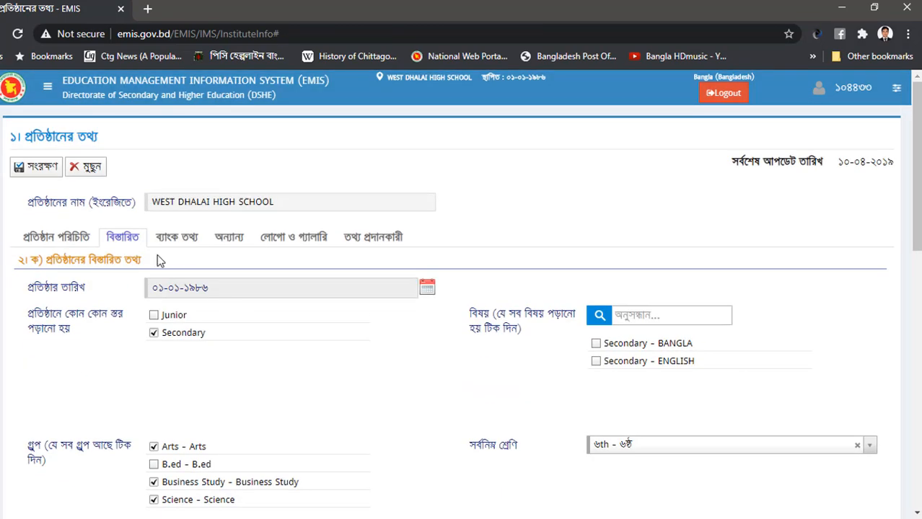
# Step: Open the bank information section, view the blank bank account form, and close it
pyautogui.click(183, 243)
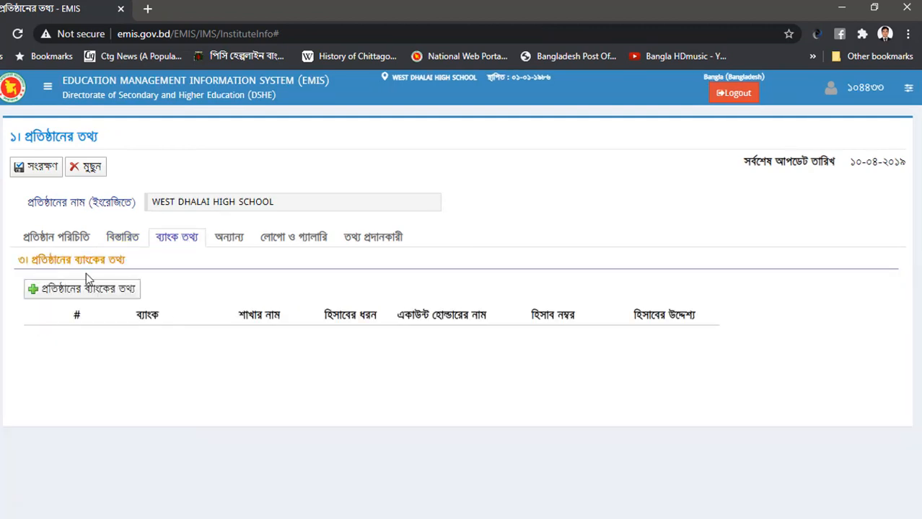
pyautogui.click(78, 292)
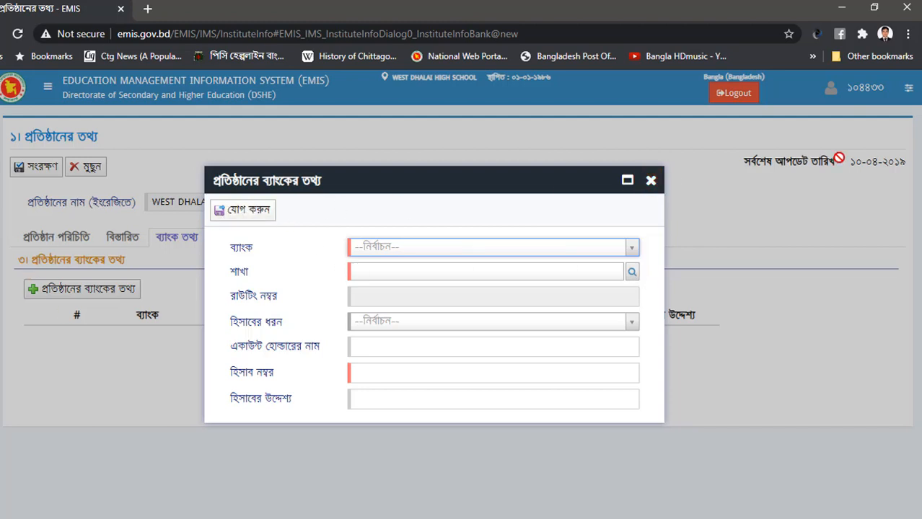
pyautogui.click(650, 181)
# Step: Review the other information section, and open the logo and gallery section to check the logo's file size limit
pyautogui.click(232, 244)
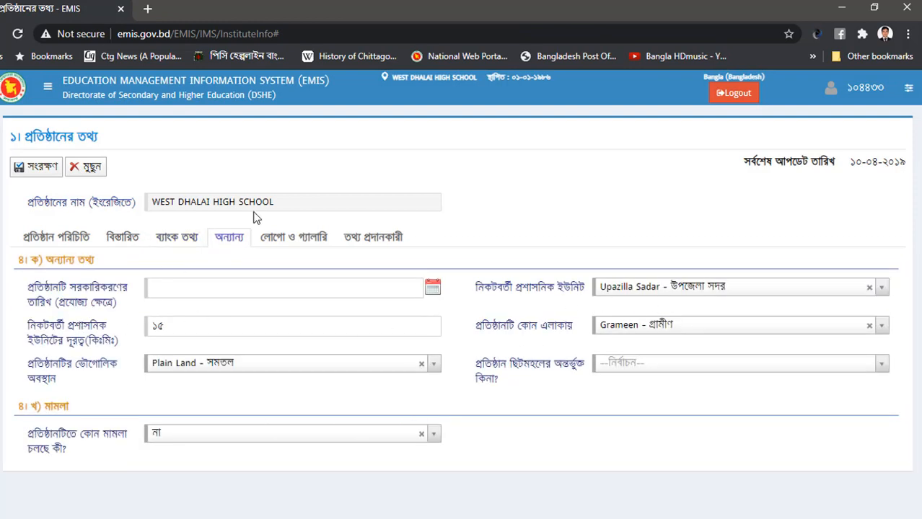
pyautogui.click(283, 247)
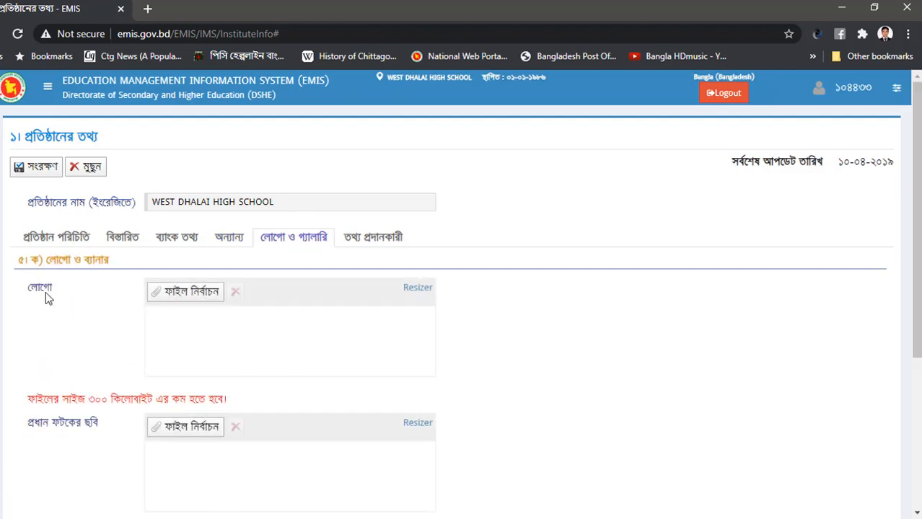
pyautogui.moveTo(57, 402); pyautogui.dragTo(210, 406)
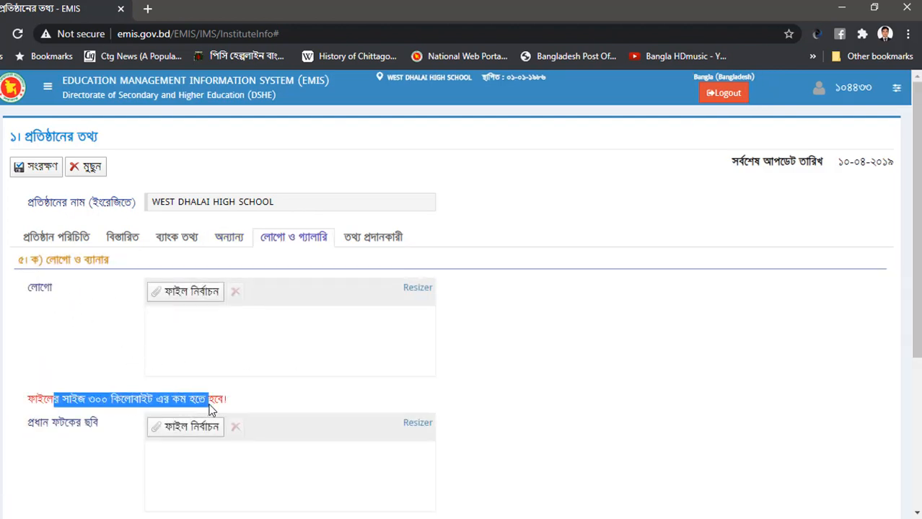
# Step: Try to upload the wdhs logo image from the Desktop as the institute's logo
pyautogui.click(192, 293)
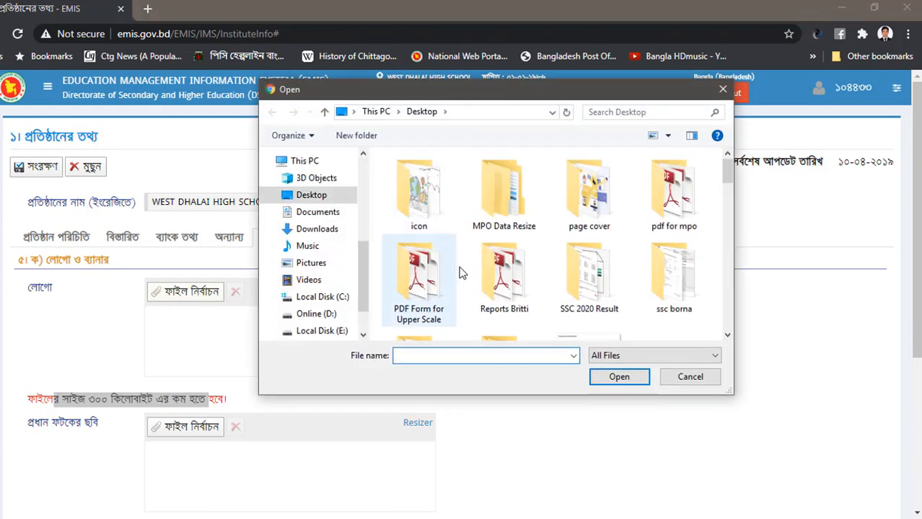
pyautogui.scroll(-5, 461, 274)
pyautogui.scroll(-10, 461, 274)
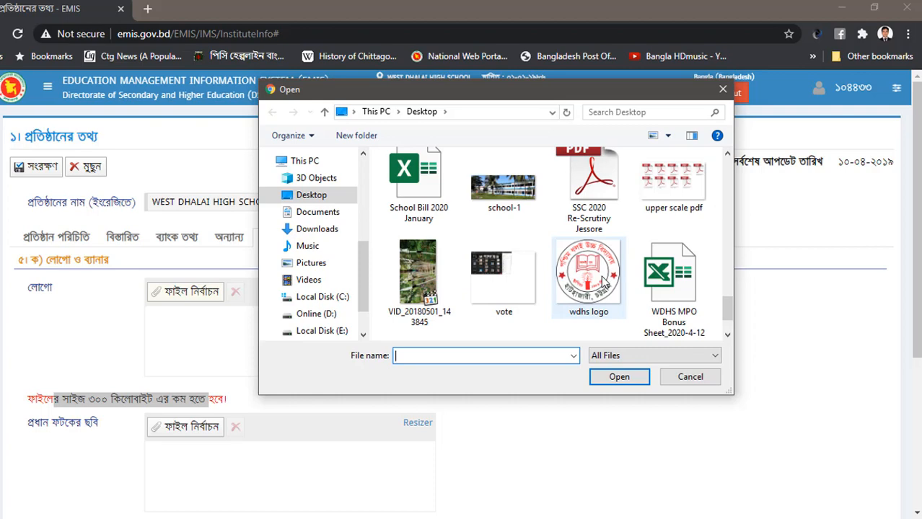
pyautogui.click(603, 281)
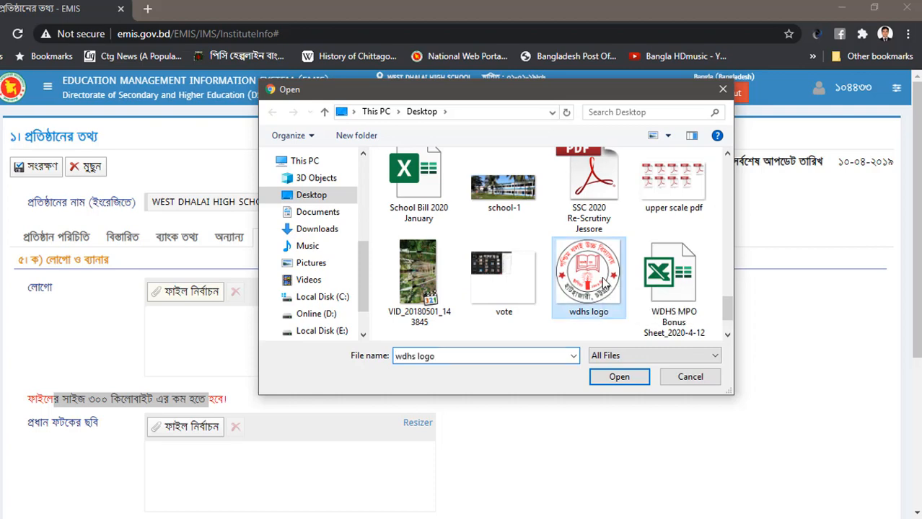
pyautogui.click(621, 377)
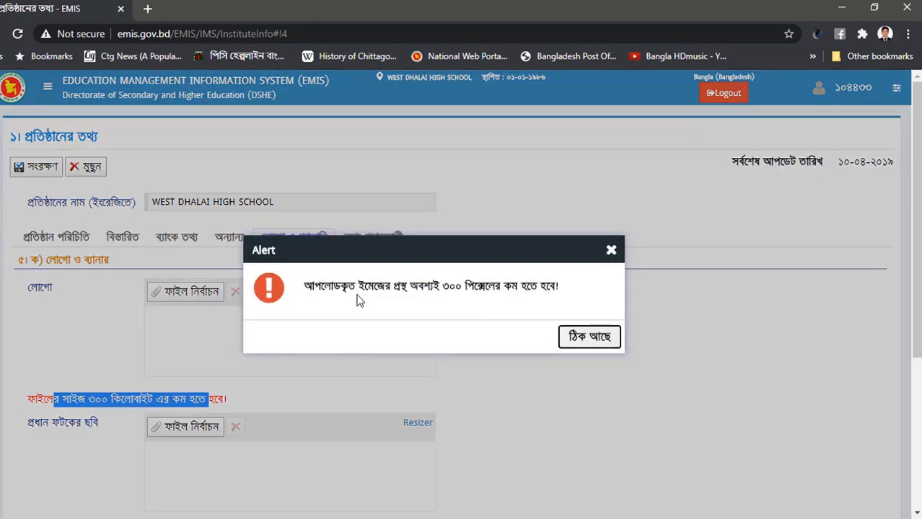
pyautogui.click(586, 337)
# Step: Find the wdhs logo image on the Desktop from the logo file chooser and open it for editing in Paint
pyautogui.click(206, 298)
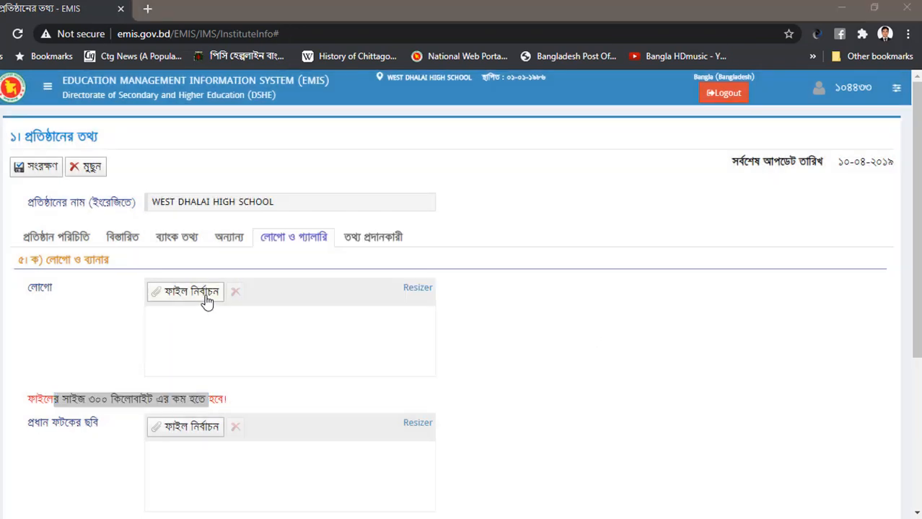
pyautogui.scroll(-15, 590, 285)
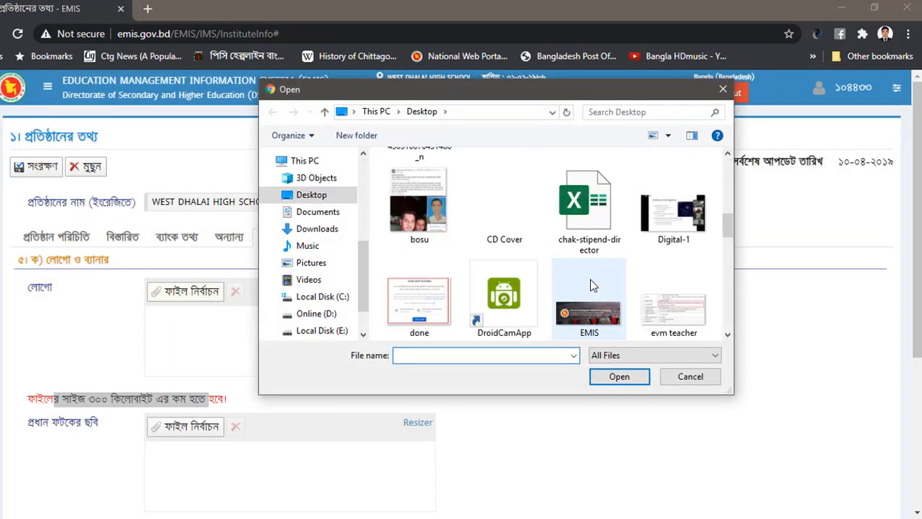
pyautogui.scroll(-5, 591, 286)
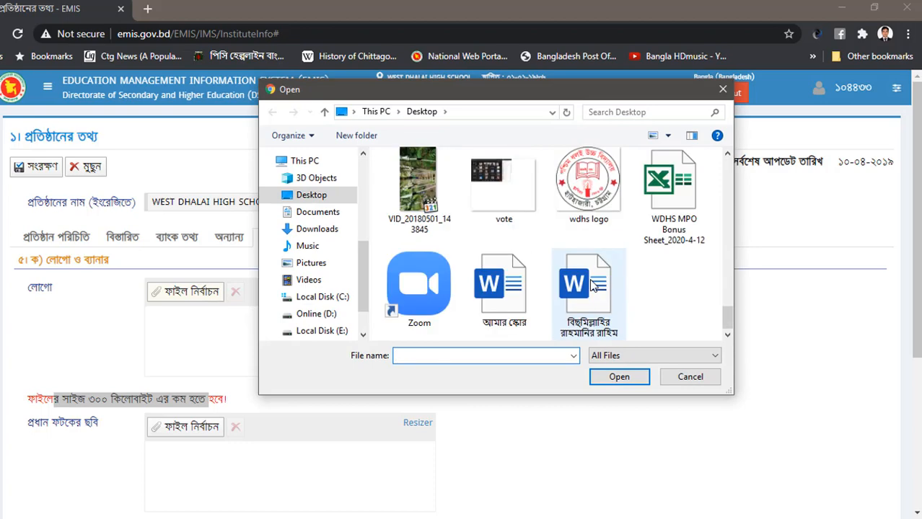
pyautogui.click(597, 192)
pyautogui.rightClick(597, 192)
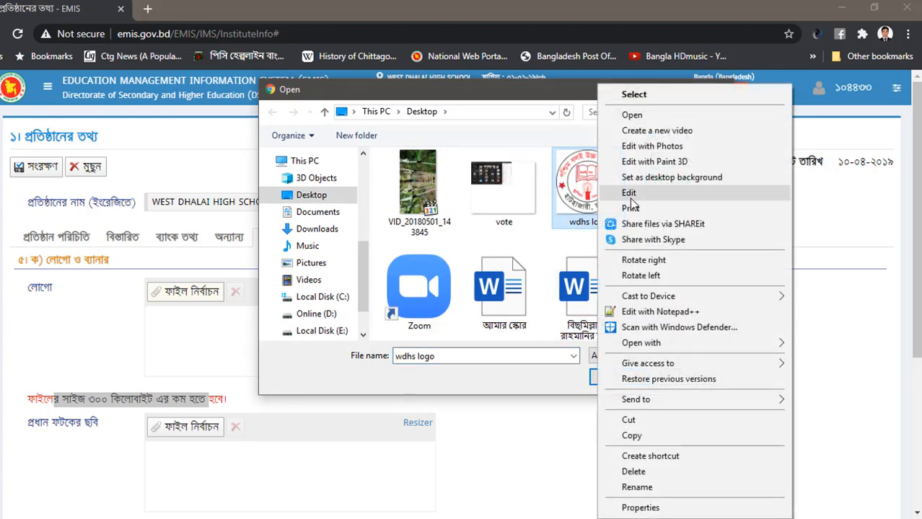
pyautogui.click(631, 195)
# Step: Resize the logo image by pixels to 300 × 300 with the aspect ratio maintained
pyautogui.click(86, 56)
pyautogui.click(111, 108)
pyautogui.moveTo(144, 131); pyautogui.dragTo(99, 140)
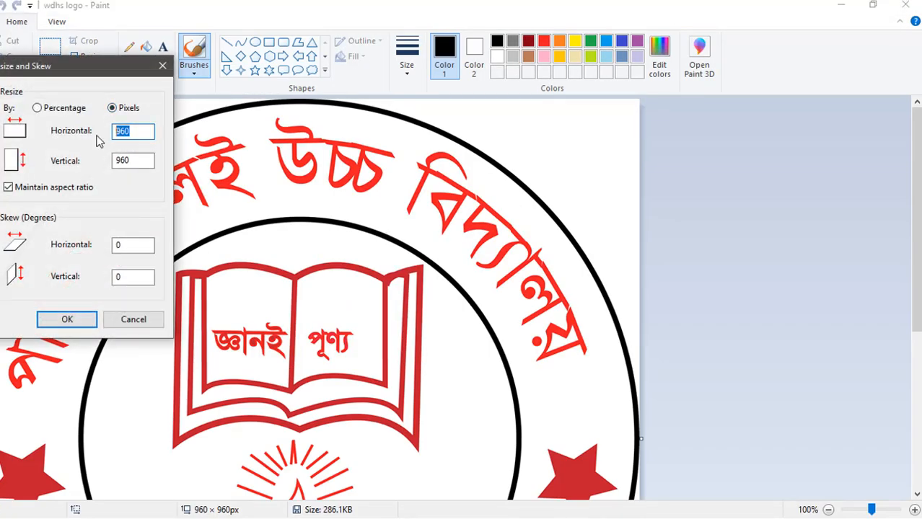
pyautogui.write('300')
pyautogui.click(50, 319)
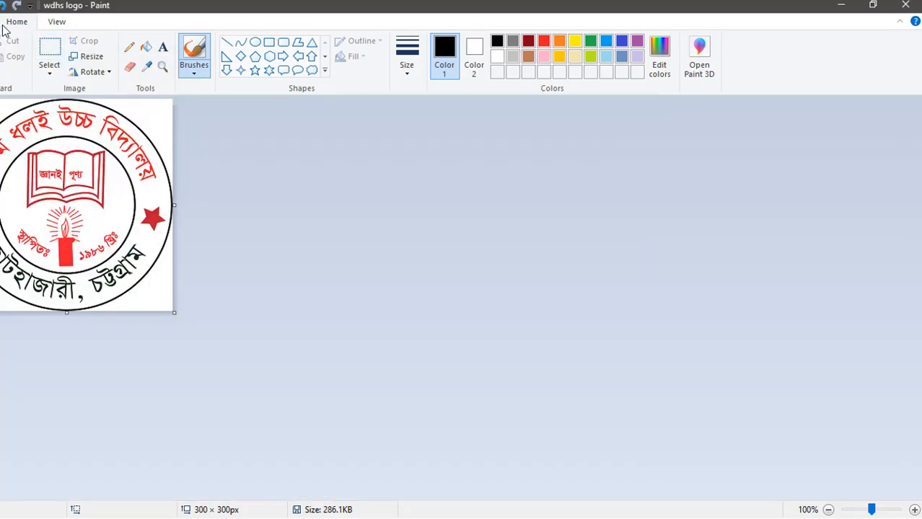
# Step: Save the resized logo, close Paint, and upload wdhs logo as the institute's logo
pyautogui.hotkey('ctrl', 's')
pyautogui.click(906, 6)
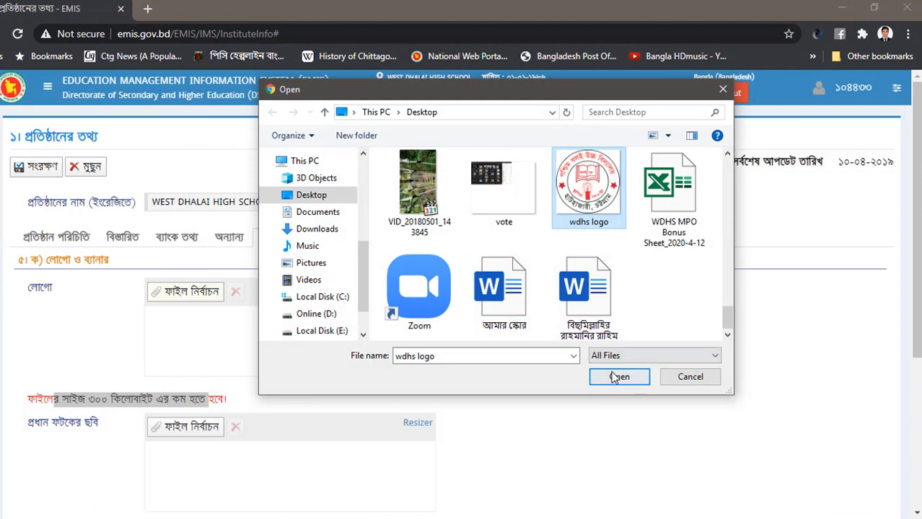
pyautogui.click(617, 377)
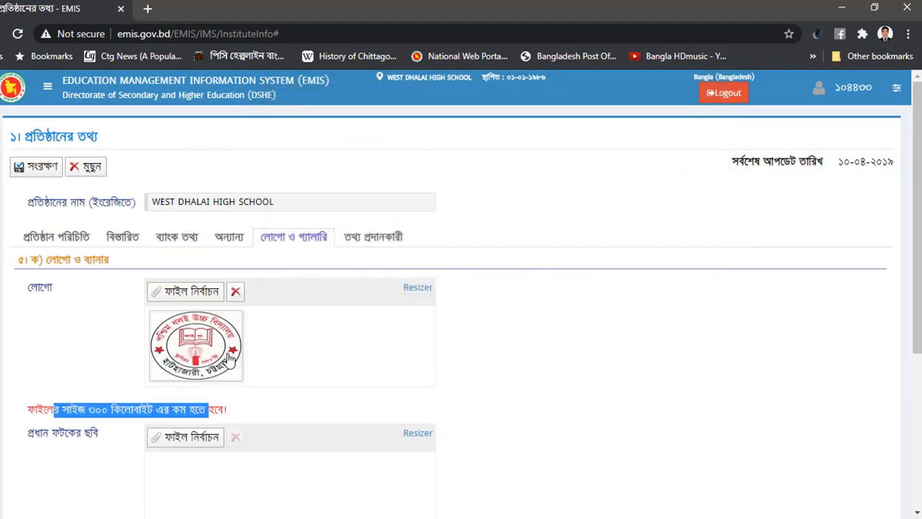
pyautogui.click(90, 347)
# Step: Start a new gallery image entry and name the picture school
pyautogui.scroll(-5, 90, 347)
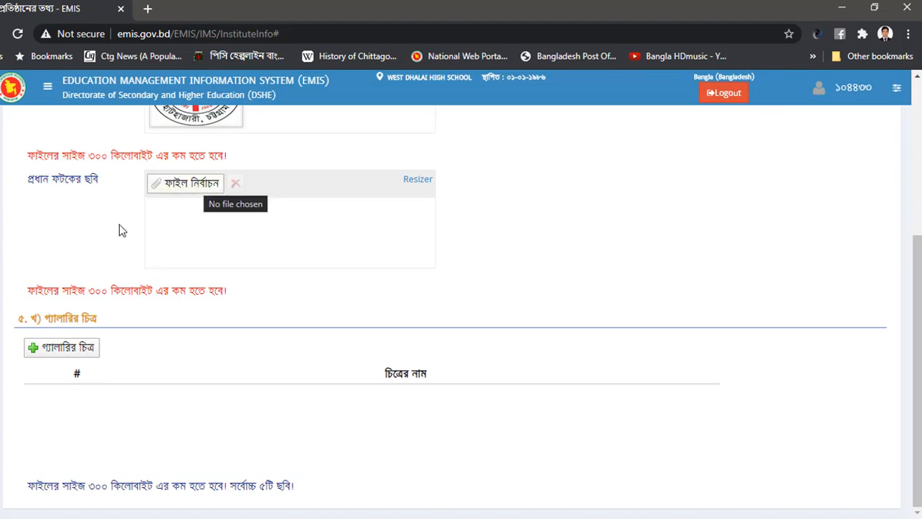
pyautogui.click(55, 351)
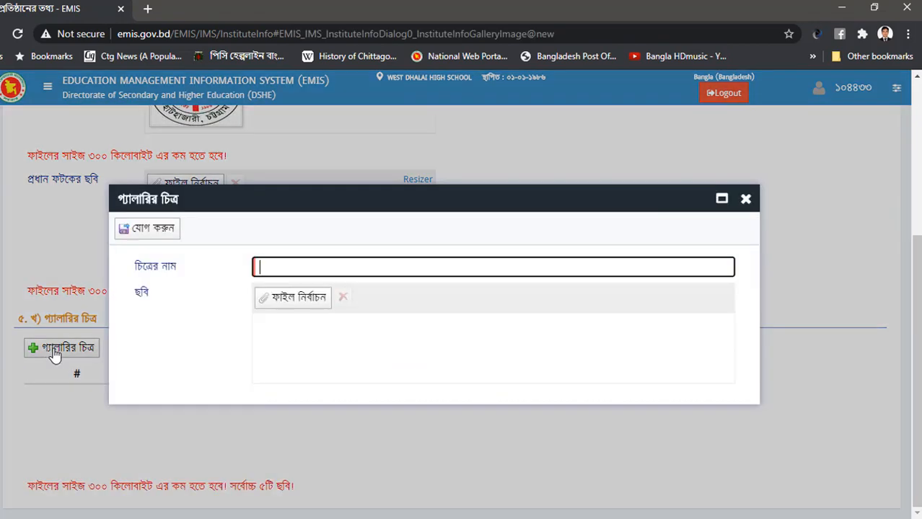
pyautogui.click(287, 308)
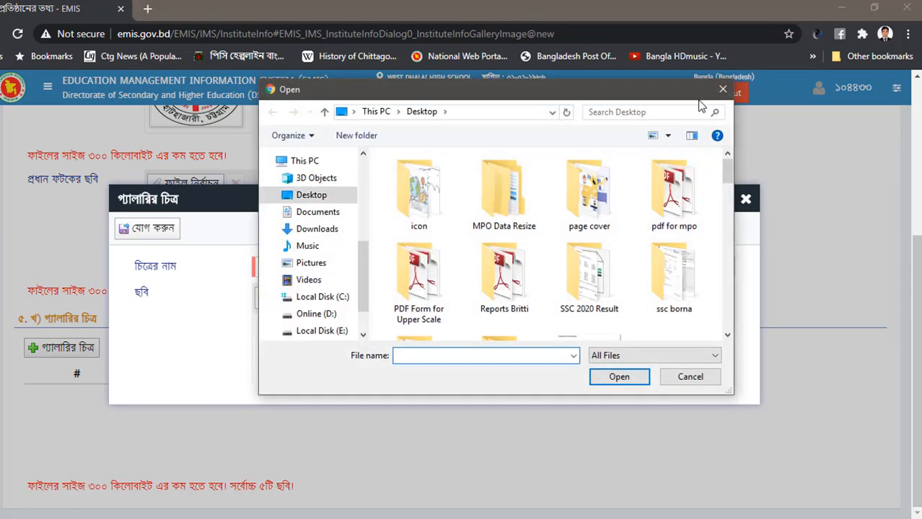
pyautogui.click(722, 90)
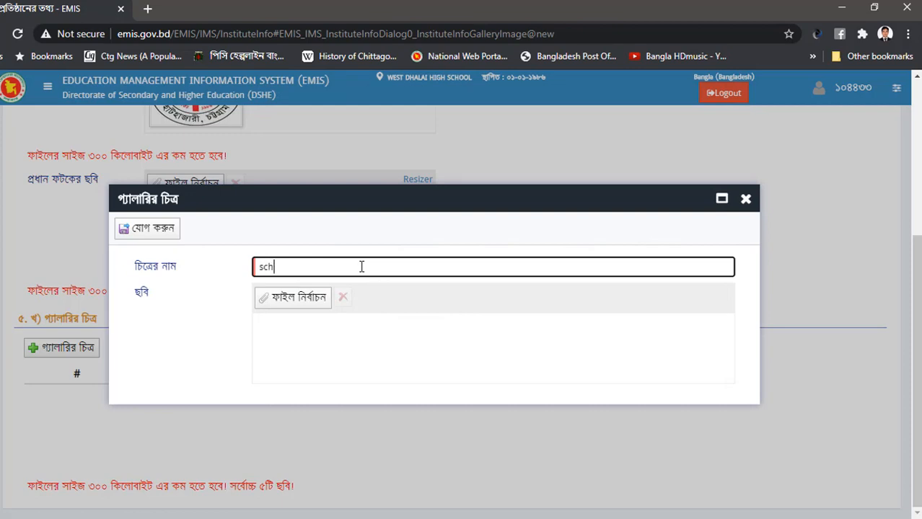
# Step: Try to upload the school photo from the Desktop as the picture for the new gallery entry
pyautogui.click(301, 298)
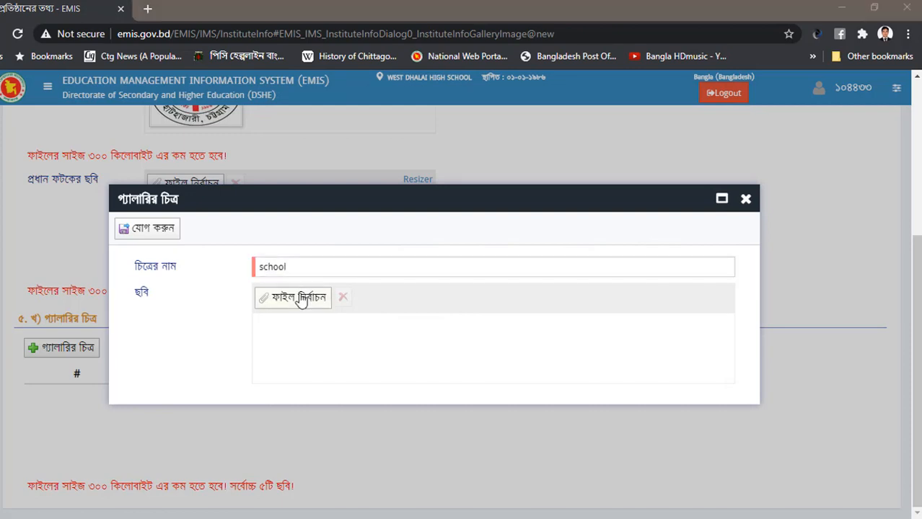
pyautogui.scroll(-5, 466, 225)
pyautogui.scroll(4, 454, 228)
pyautogui.scroll(-10, 454, 232)
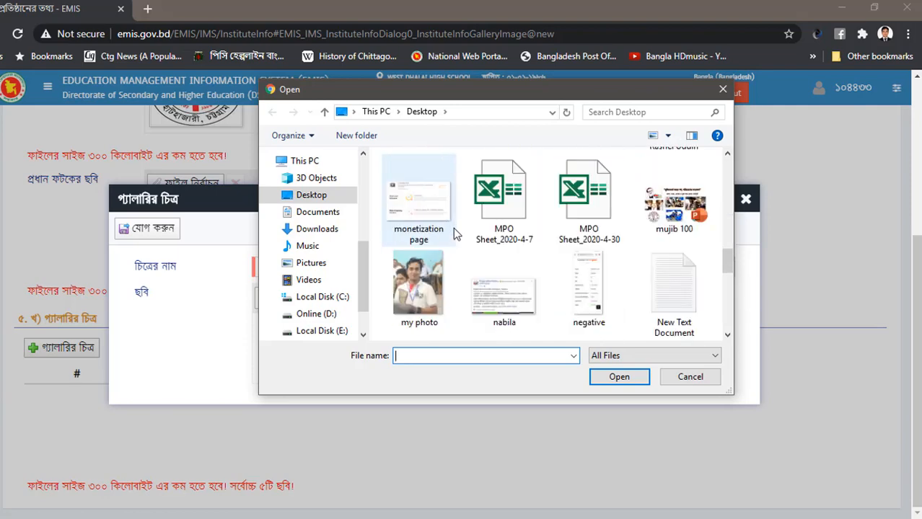
pyautogui.click(503, 193)
pyautogui.click(618, 377)
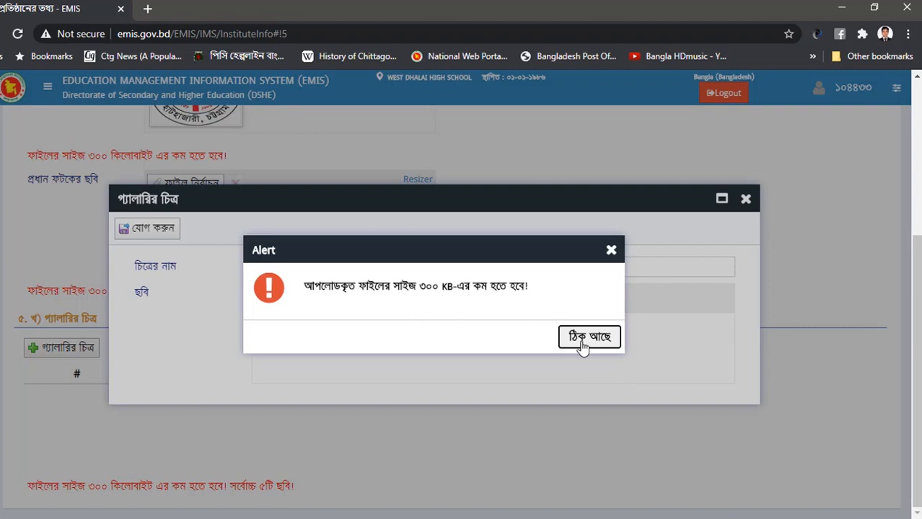
pyautogui.click(587, 343)
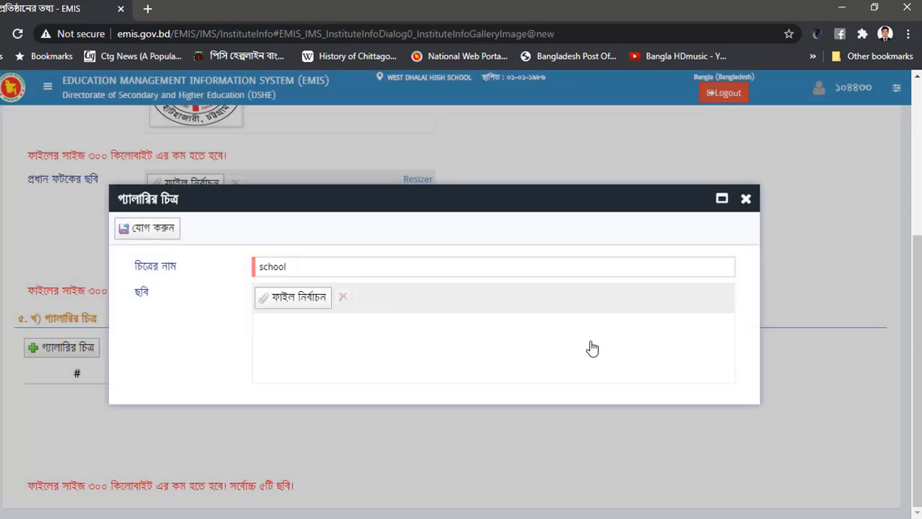
# Step: Find the school-1 photo on the Desktop from the gallery file chooser and open it for editing in Paint
pyautogui.click(297, 298)
pyautogui.scroll(-15, 509, 253)
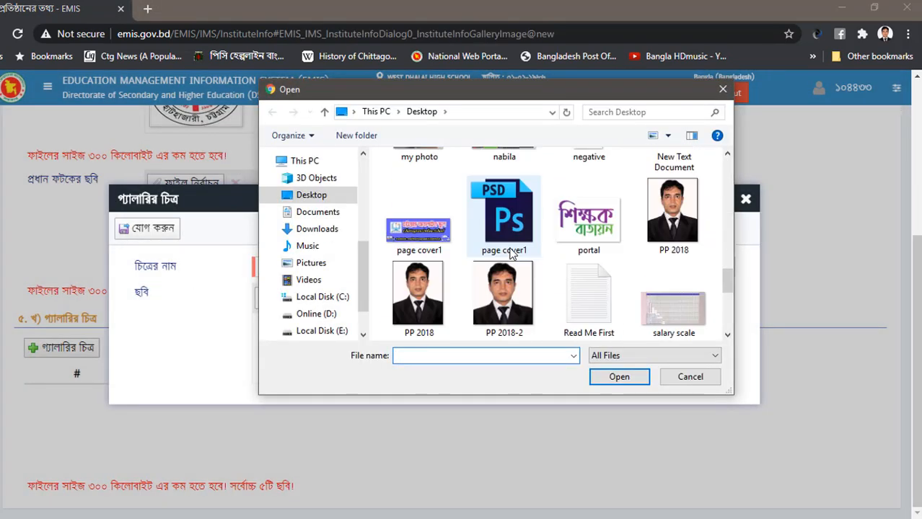
pyautogui.scroll(-5, 511, 253)
pyautogui.scroll(1, 510, 253)
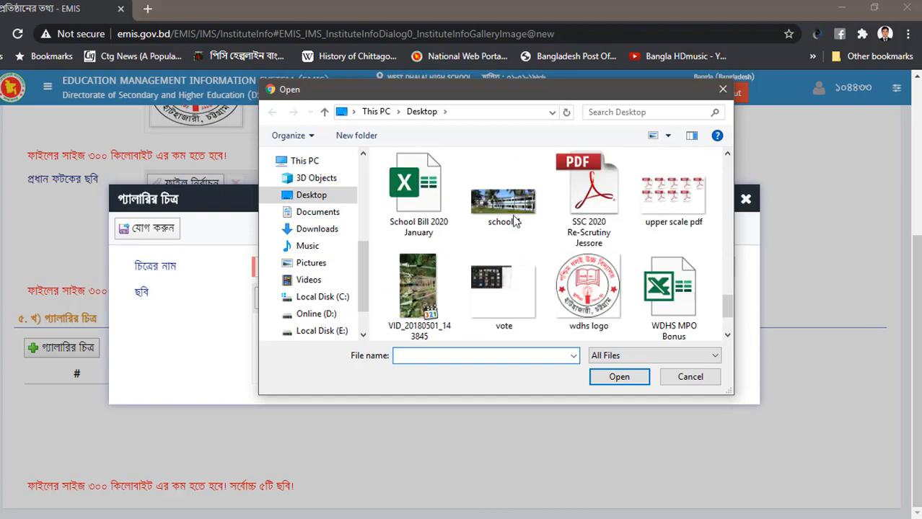
pyautogui.click(507, 205)
pyautogui.rightClick(508, 206)
pyautogui.click(545, 198)
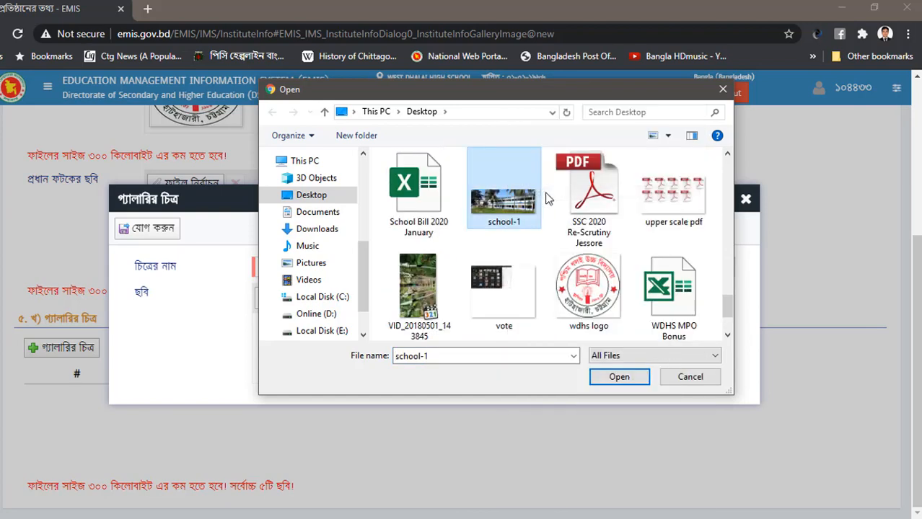
# Step: Shrink the school-1 photo to 50 percent and then by a further resize to 80 percent, maintaining the aspect ratio
pyautogui.click(94, 58)
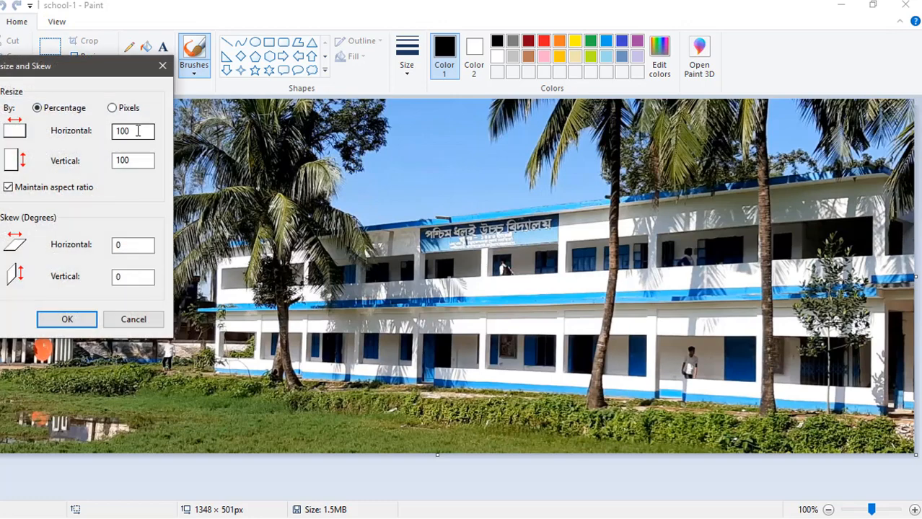
pyautogui.write('50')
pyautogui.press('Return')
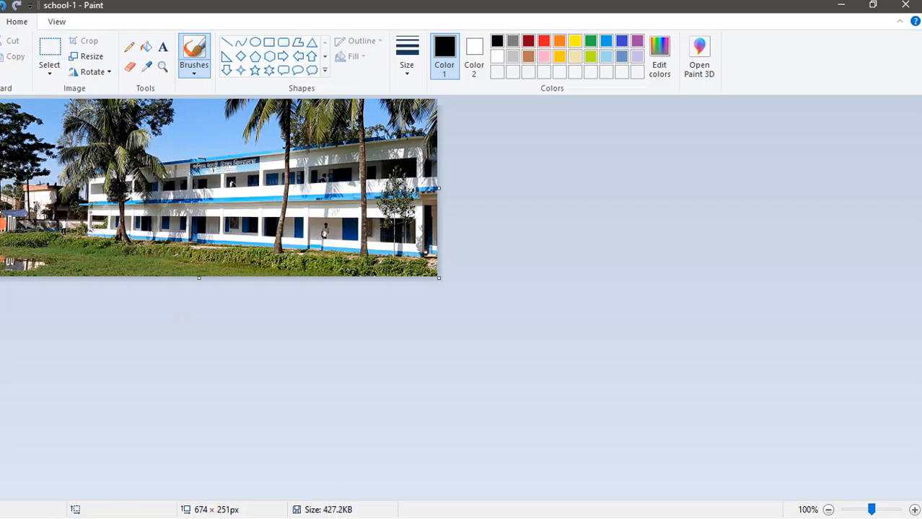
pyautogui.click(86, 57)
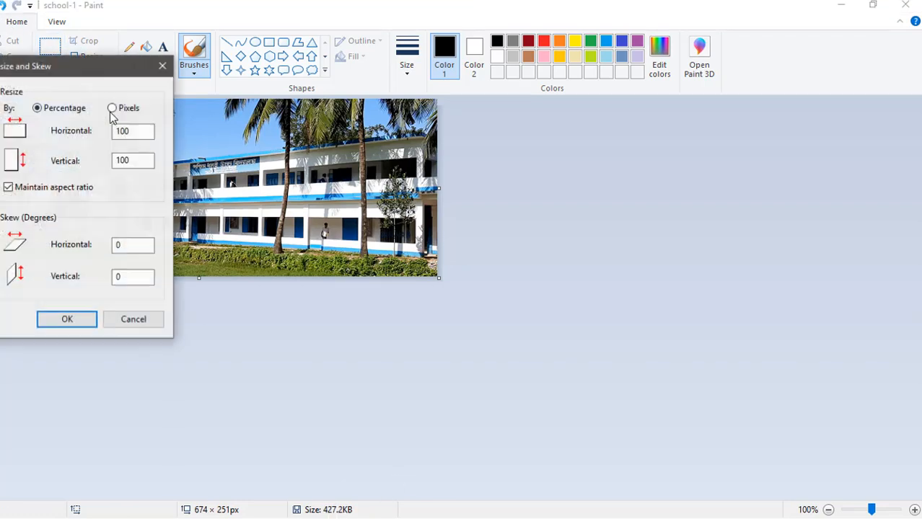
pyautogui.moveTo(133, 140); pyautogui.dragTo(103, 131)
pyautogui.write('80')
pyautogui.press('Return')
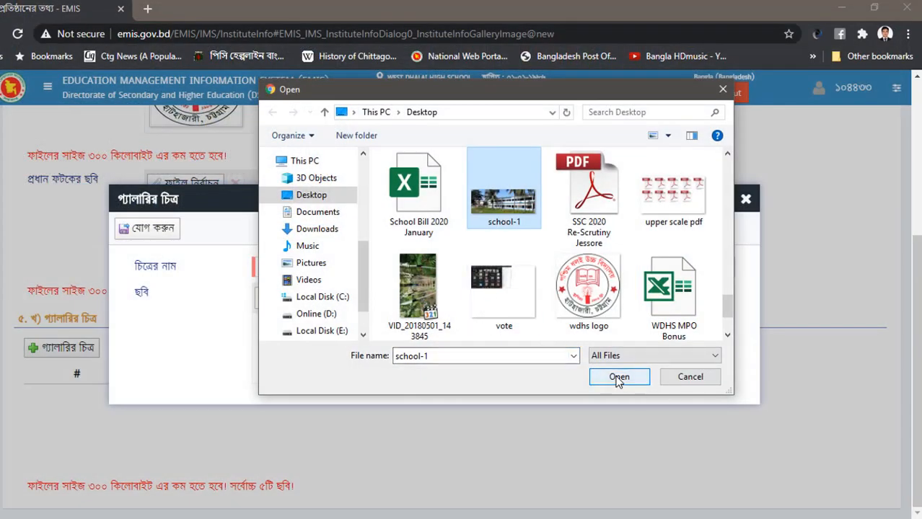
# Step: Upload the resized school-1 photo and add the school entry to the gallery images
pyautogui.click(618, 378)
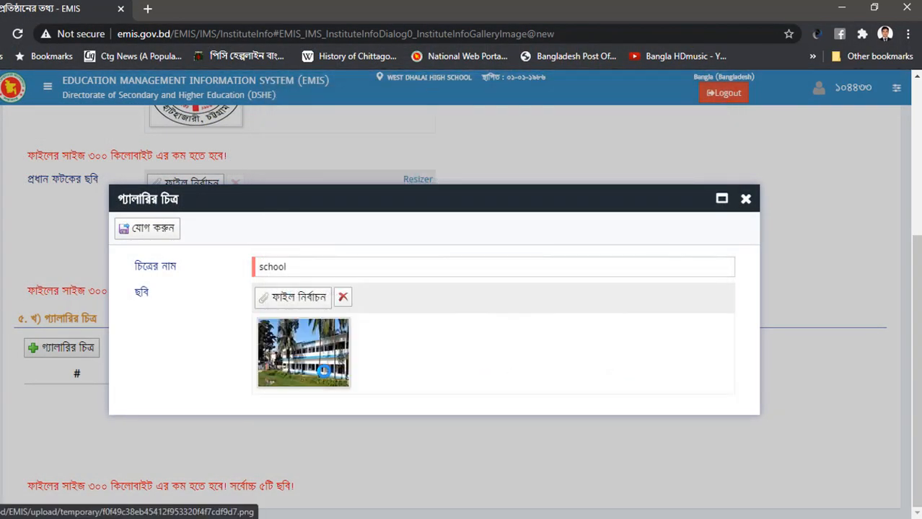
pyautogui.click(163, 230)
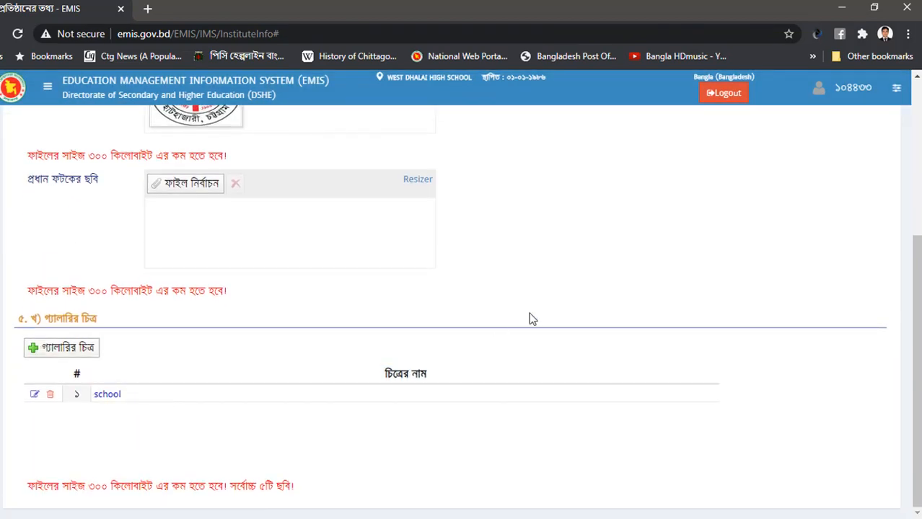
# Step: Select an assistant teacher from the staff list as the information provider and try to save the institute information
pyautogui.scroll(5, 237, 321)
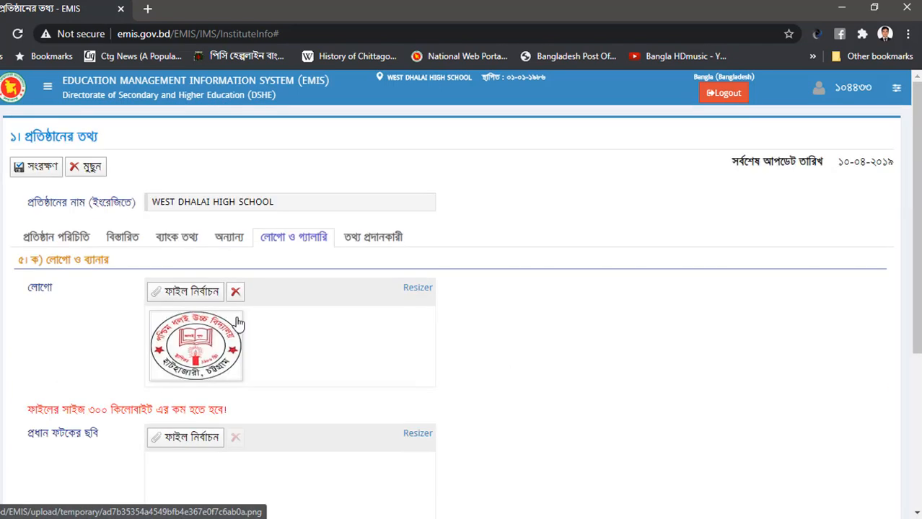
pyautogui.click(381, 245)
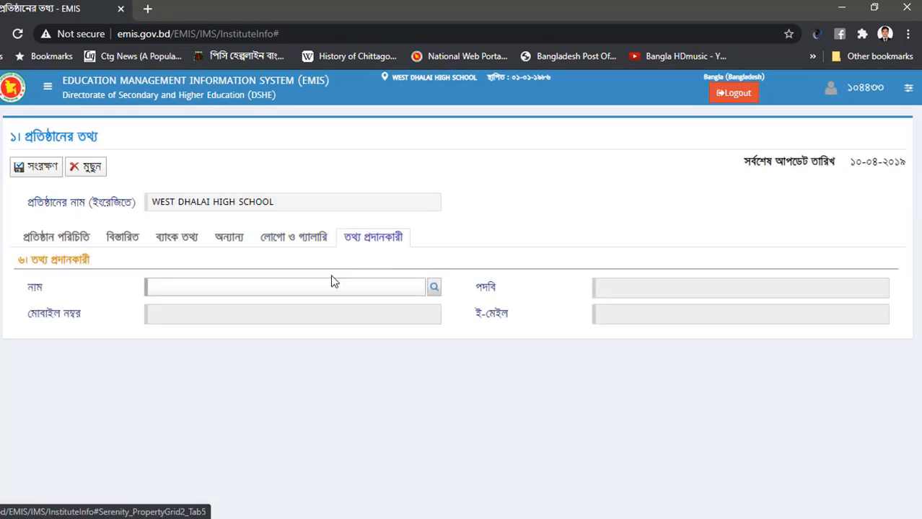
pyautogui.click(434, 289)
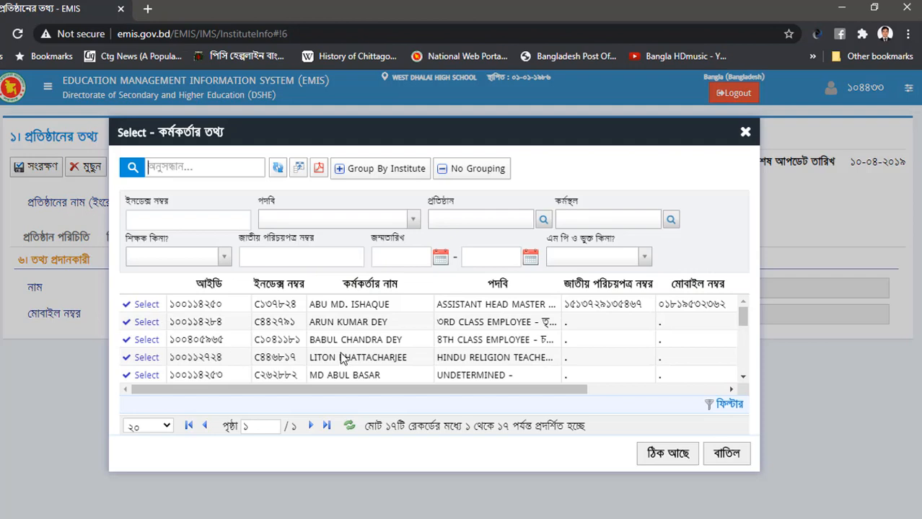
pyautogui.scroll(-4, 343, 359)
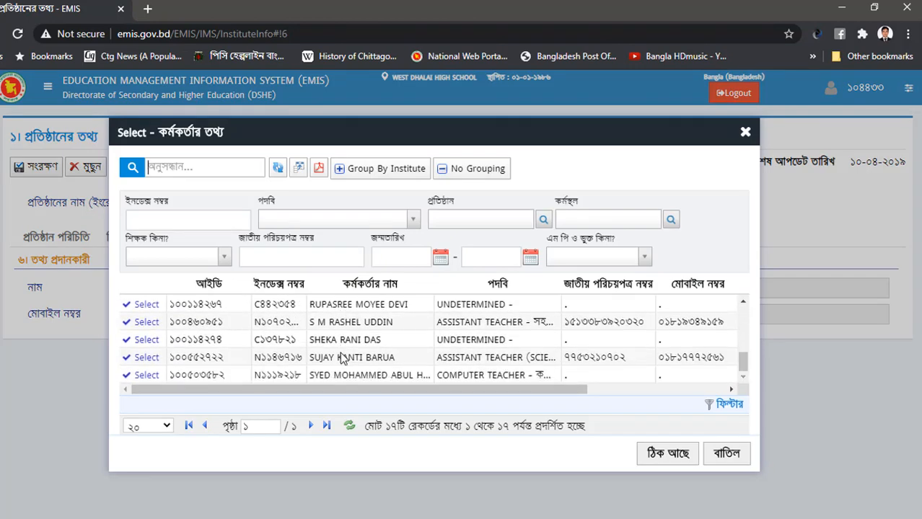
pyautogui.click(137, 323)
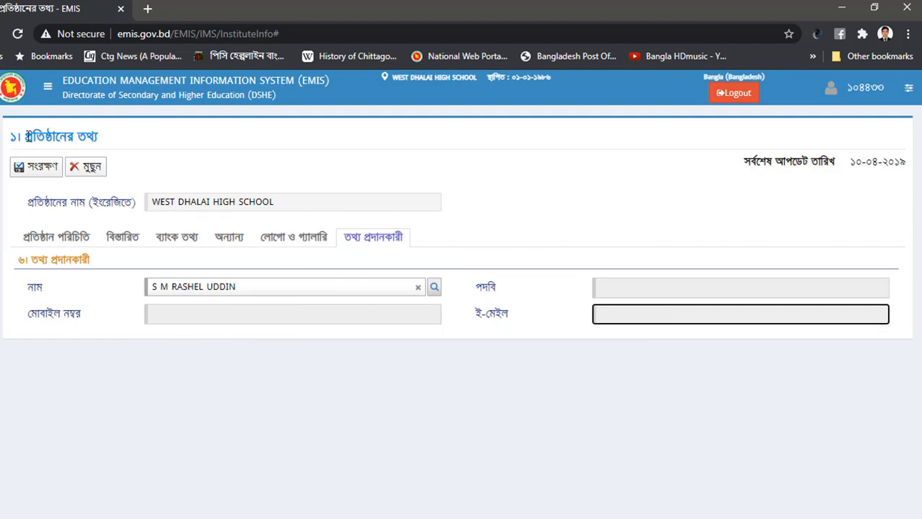
pyautogui.click(45, 167)
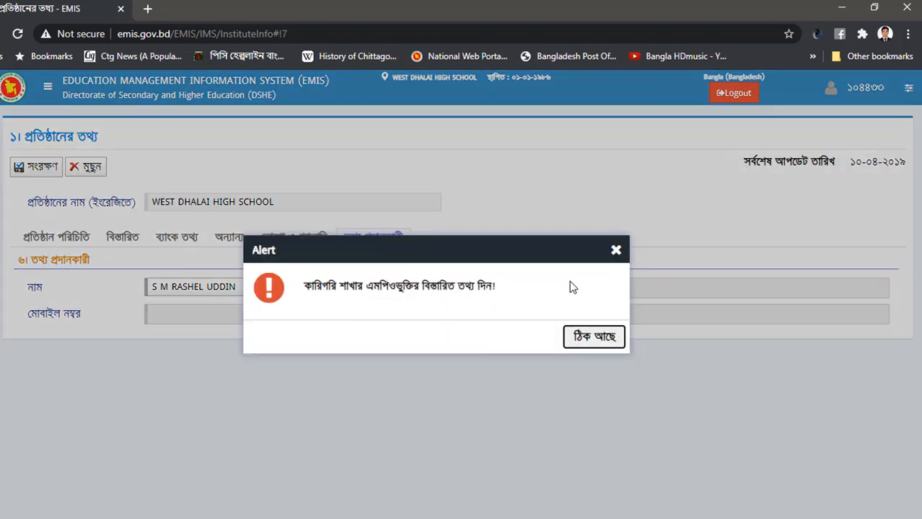
pyautogui.click(617, 250)
# Step: Set the technical branch MPO question (কারিগরি শাখা এমপিওভুক্ত?) in the institute details to না and try saving again
pyautogui.click(189, 241)
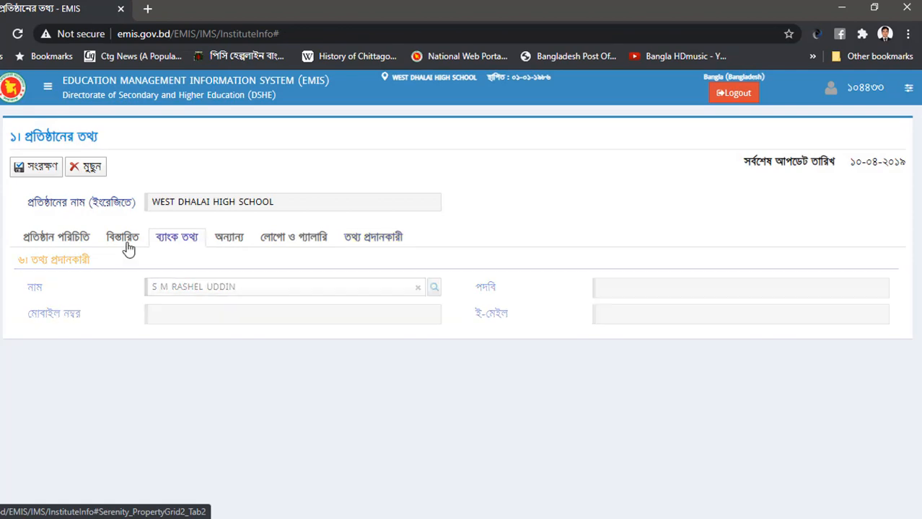
pyautogui.click(135, 244)
pyautogui.scroll(-10, 126, 372)
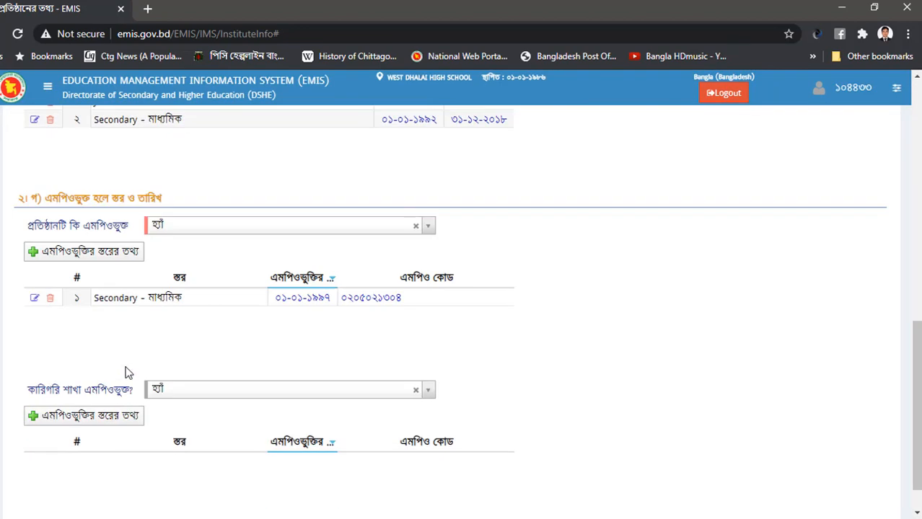
pyautogui.scroll(-1, 126, 372)
pyautogui.click(227, 349)
pyautogui.click(179, 395)
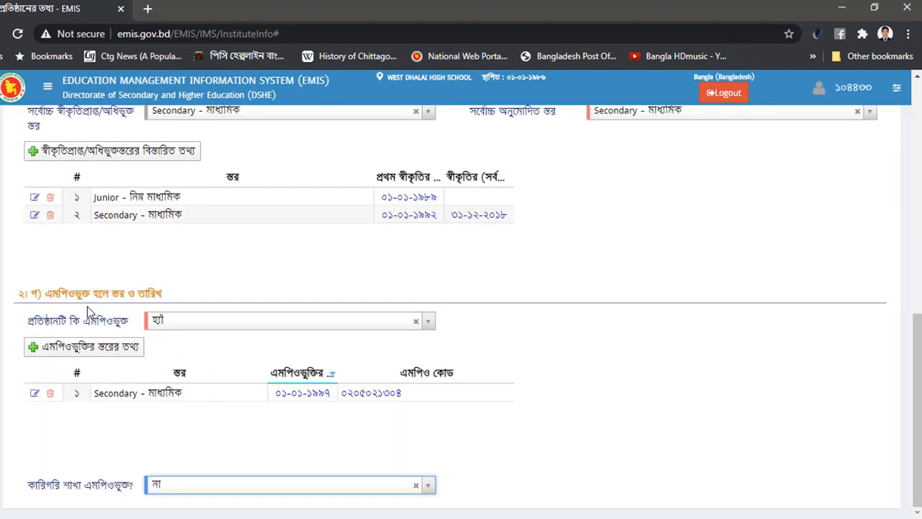
pyautogui.scroll(10, 94, 266)
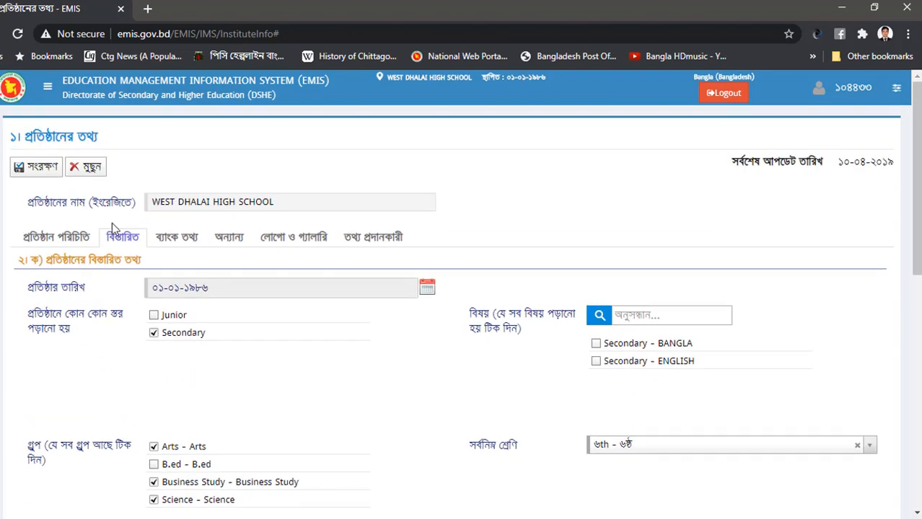
pyautogui.click(42, 168)
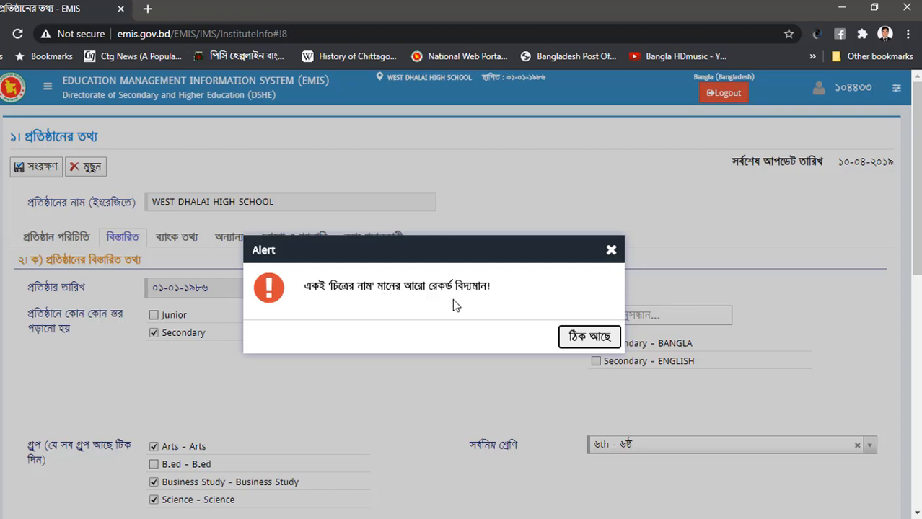
pyautogui.click(579, 338)
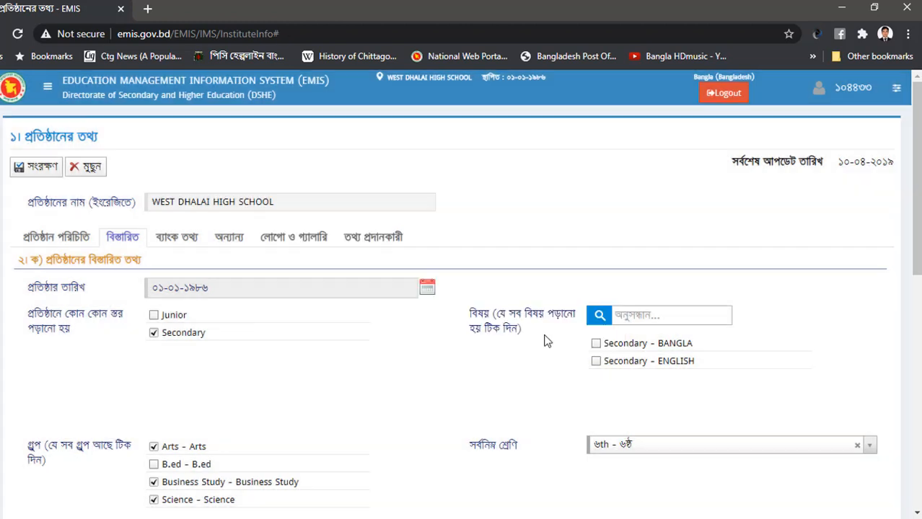
# Step: Delete the school entry from the gallery images and save the institute information
pyautogui.click(315, 241)
pyautogui.scroll(-3, 303, 387)
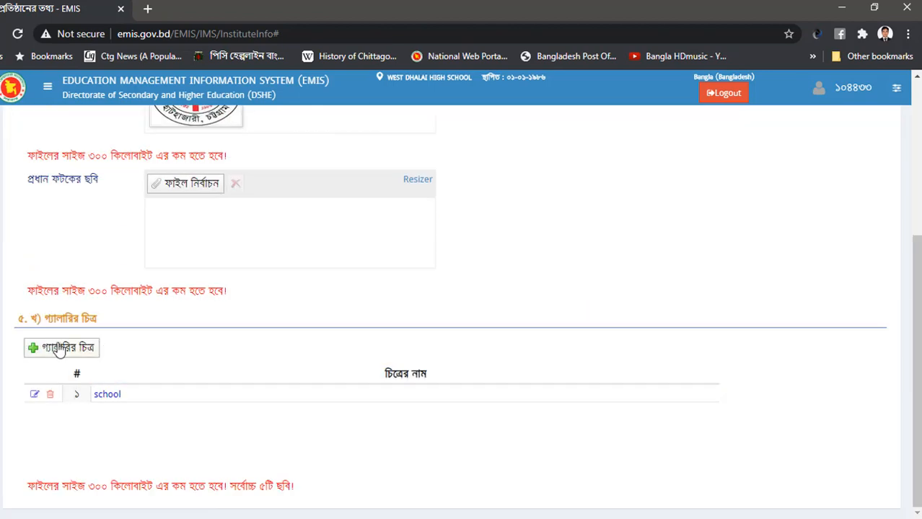
pyautogui.click(50, 395)
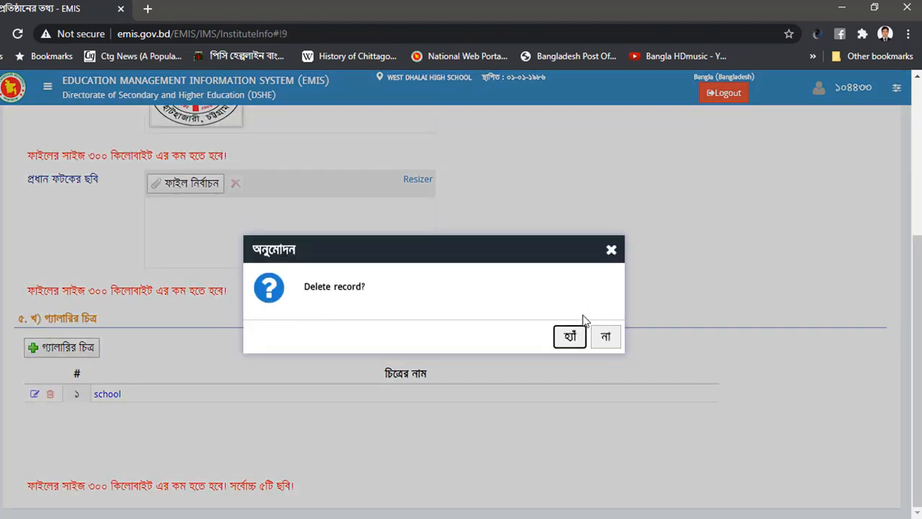
pyautogui.click(570, 337)
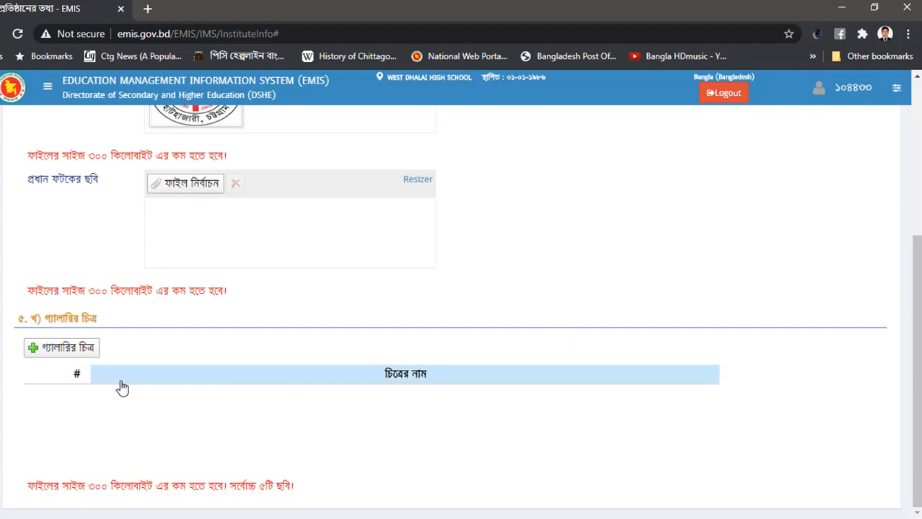
pyautogui.scroll(4, 119, 385)
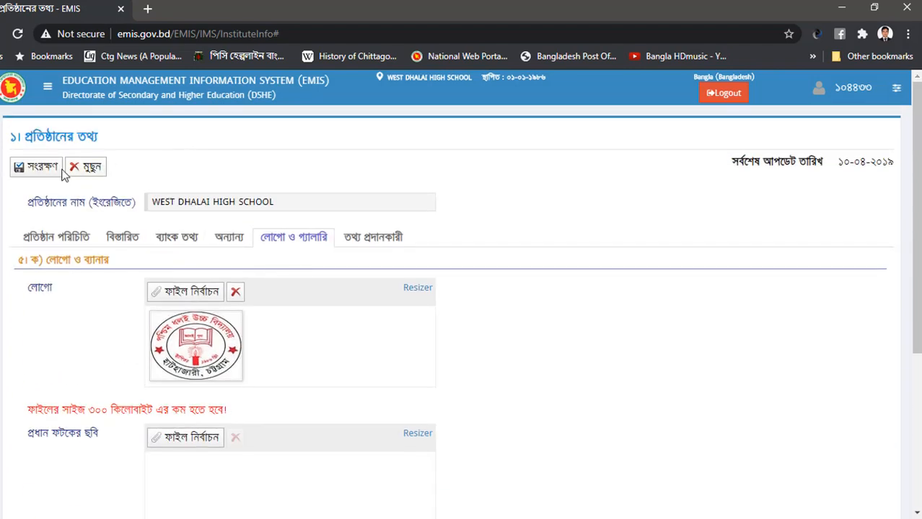
pyautogui.click(32, 168)
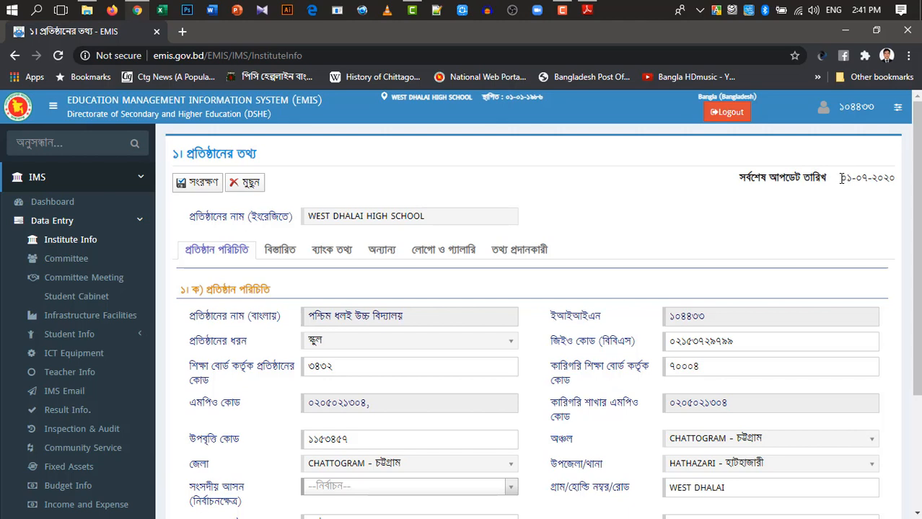
# Step: Check the last update date of the institute information and log out of EMIS
pyautogui.moveTo(857, 179); pyautogui.dragTo(891, 180)
pyautogui.click(890, 181)
pyautogui.click(726, 114)
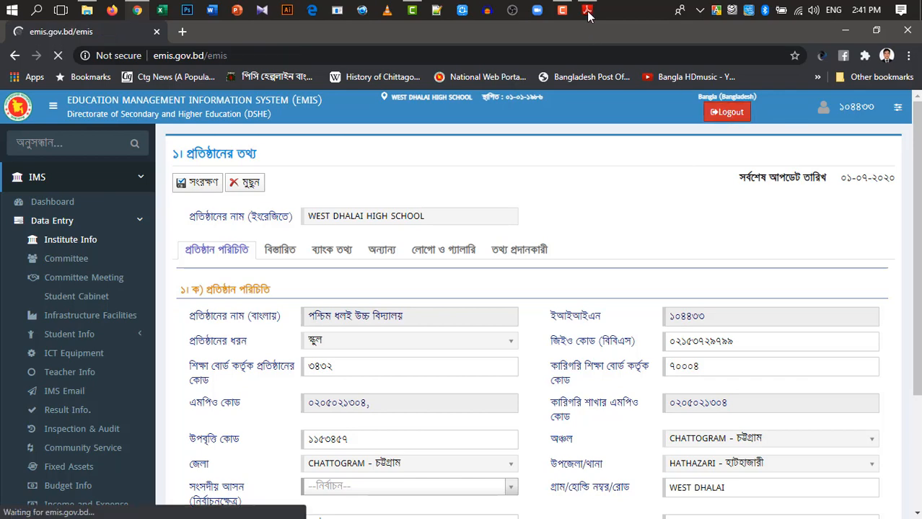
# Step: Look over the institute info PDF form in Adobe Reader, and open kholajanala.org in a new Chrome tab
pyautogui.click(587, 9)
pyautogui.scroll(3, 546, 339)
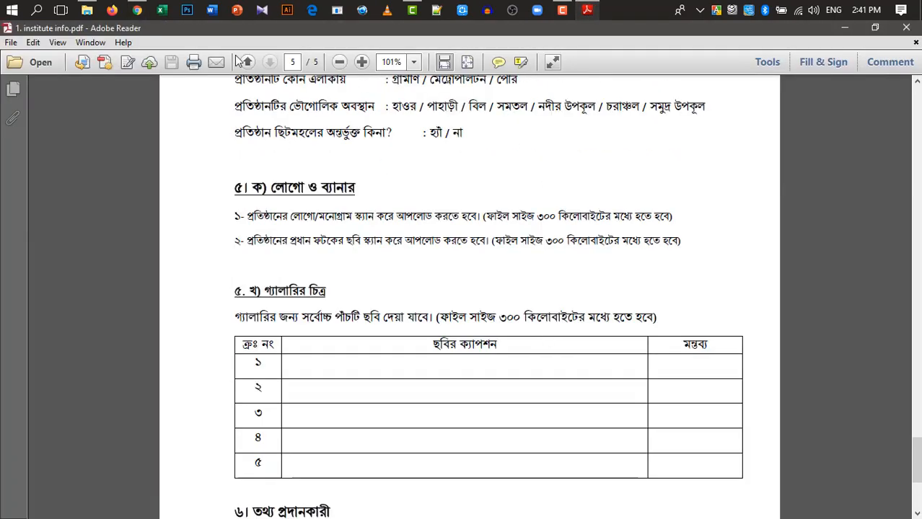
pyautogui.click(137, 10)
pyautogui.click(185, 32)
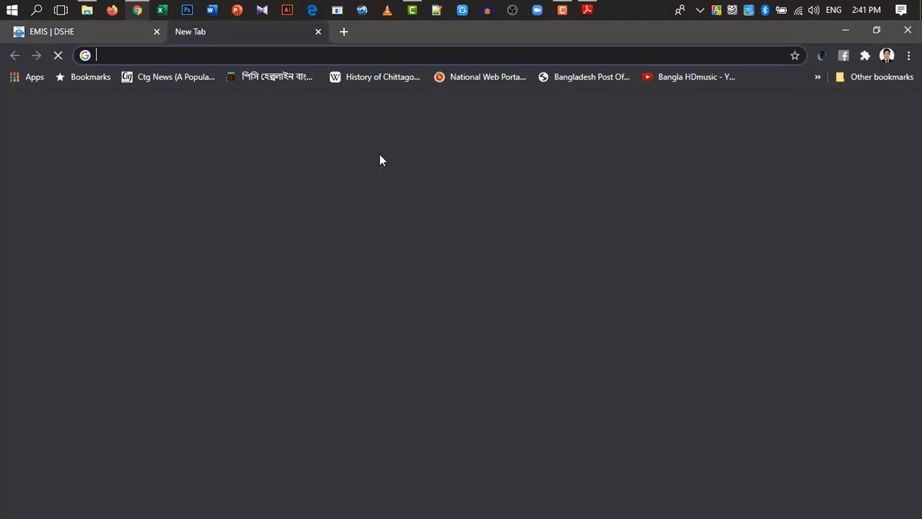
pyautogui.write('kholajanala.org')
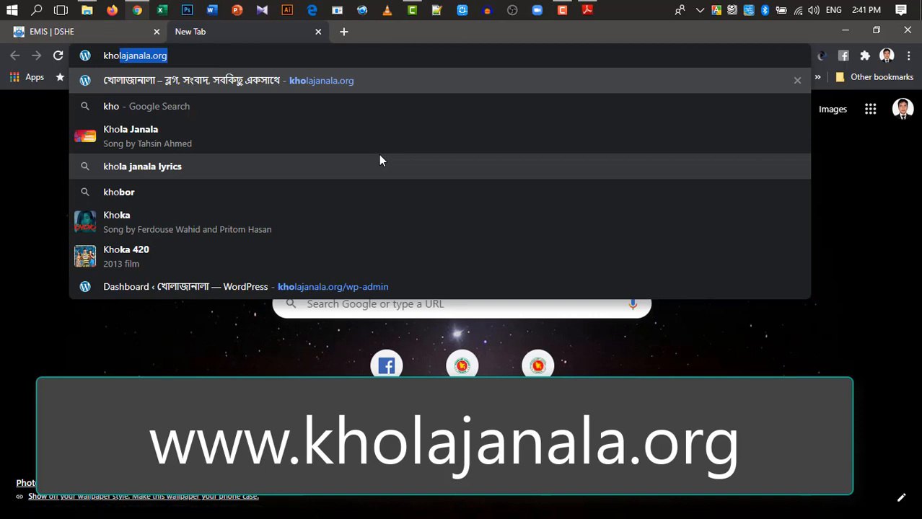
pyautogui.press('Return')
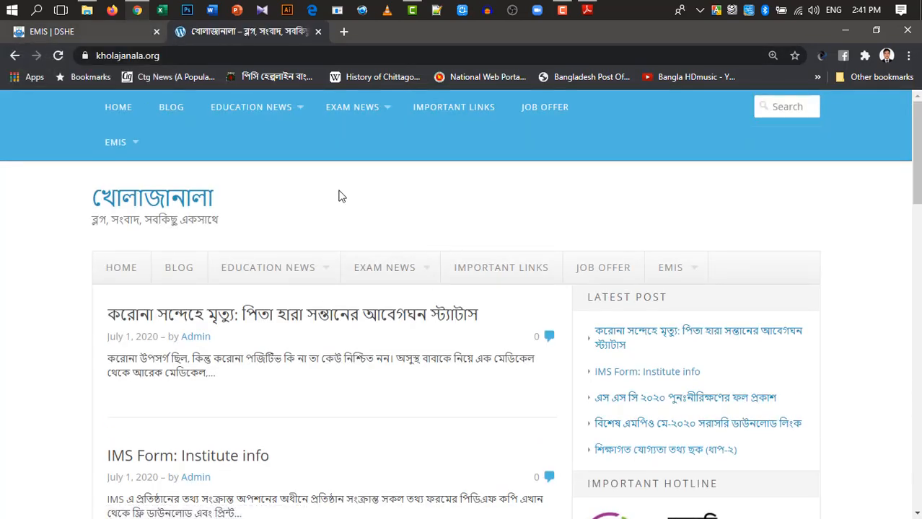
# Step: Look over the kholajanala.org home page and open the IMS Form category under EMIS, IMS
pyautogui.scroll(-6, 551, 293)
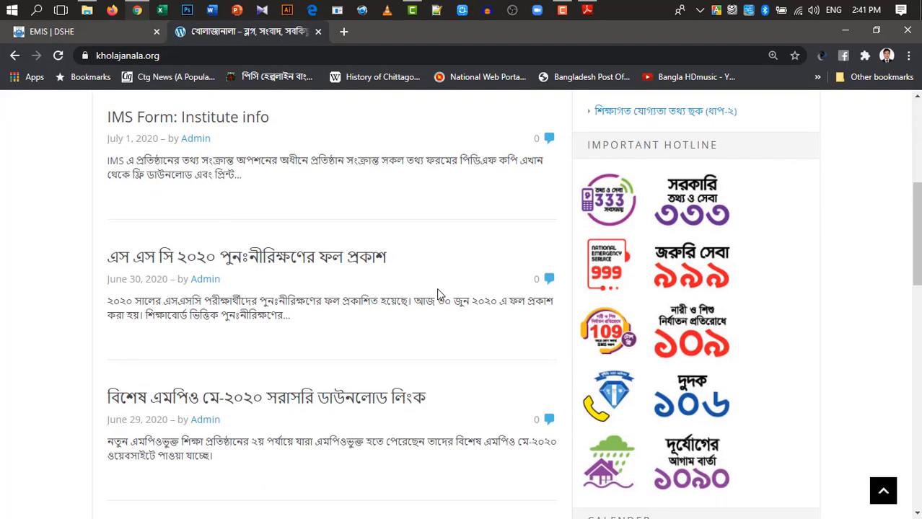
pyautogui.scroll(3, 439, 294)
pyautogui.scroll(3, 440, 295)
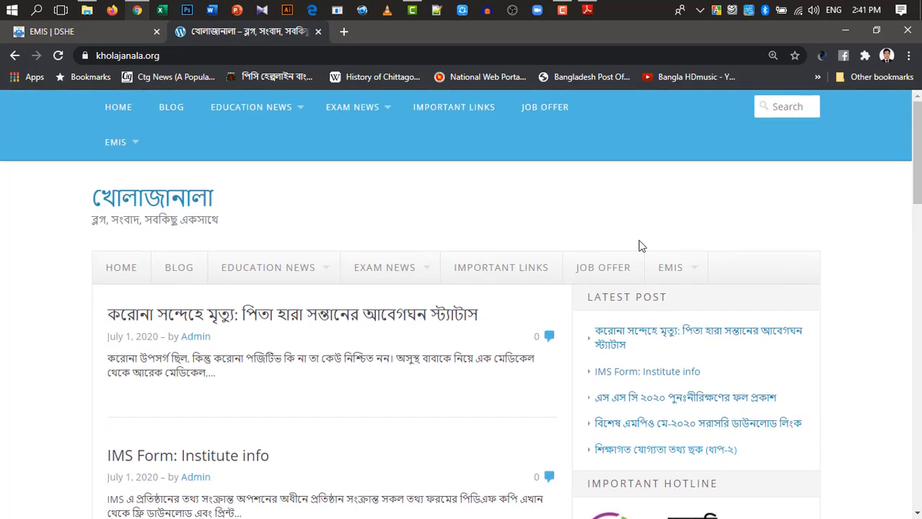
pyautogui.scroll(-2, 389, 311)
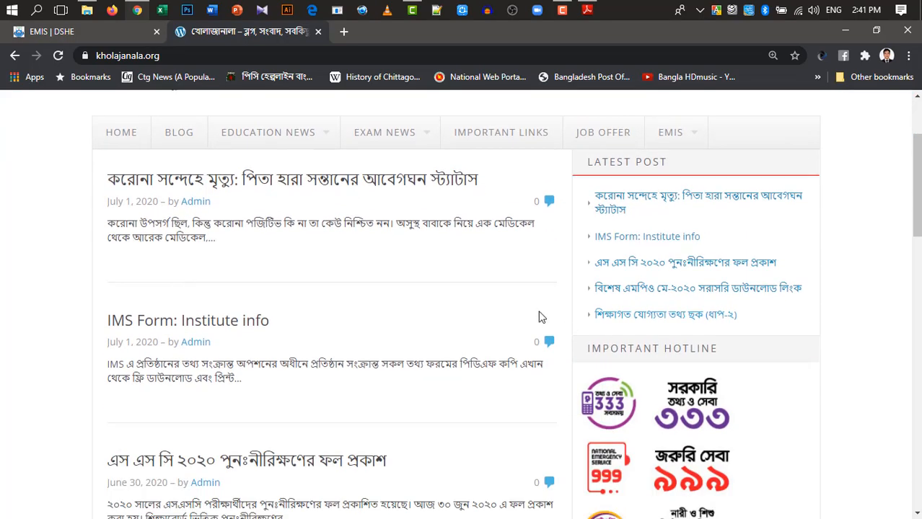
pyautogui.scroll(1, 548, 195)
pyautogui.moveTo(705, 205)
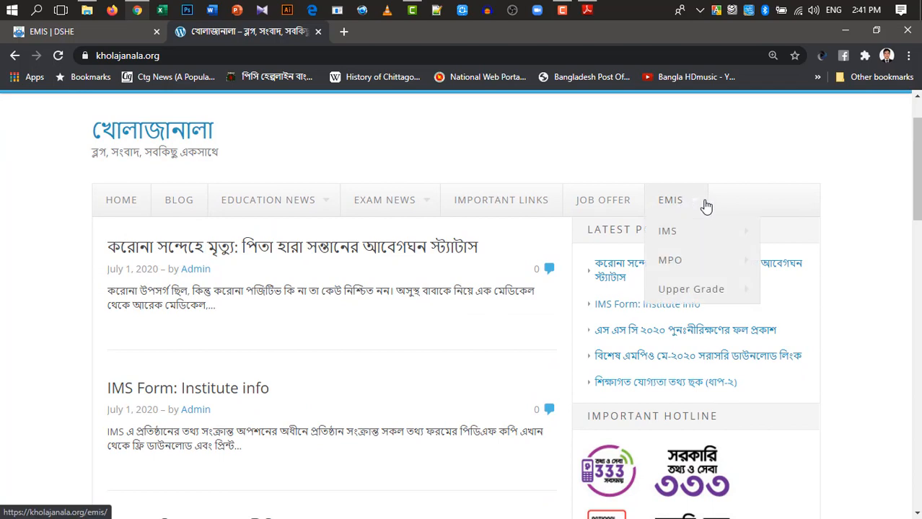
pyautogui.moveTo(688, 235)
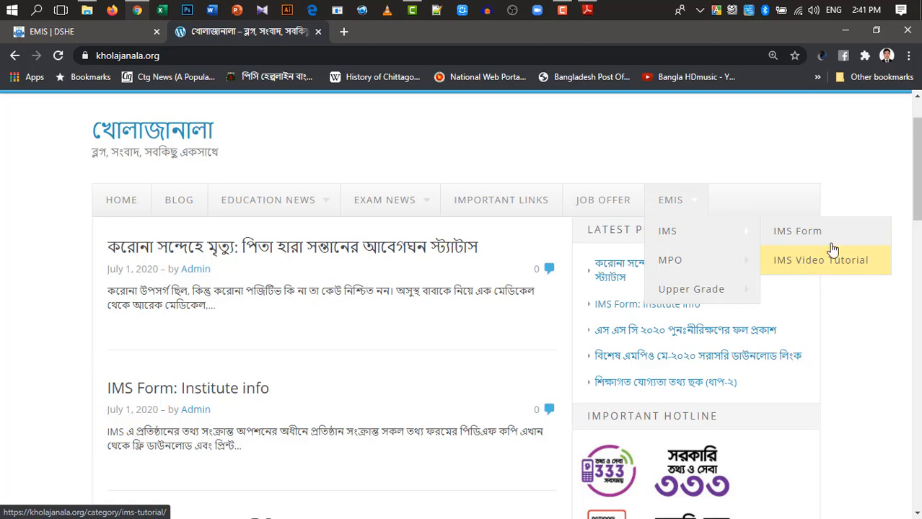
pyautogui.click(799, 242)
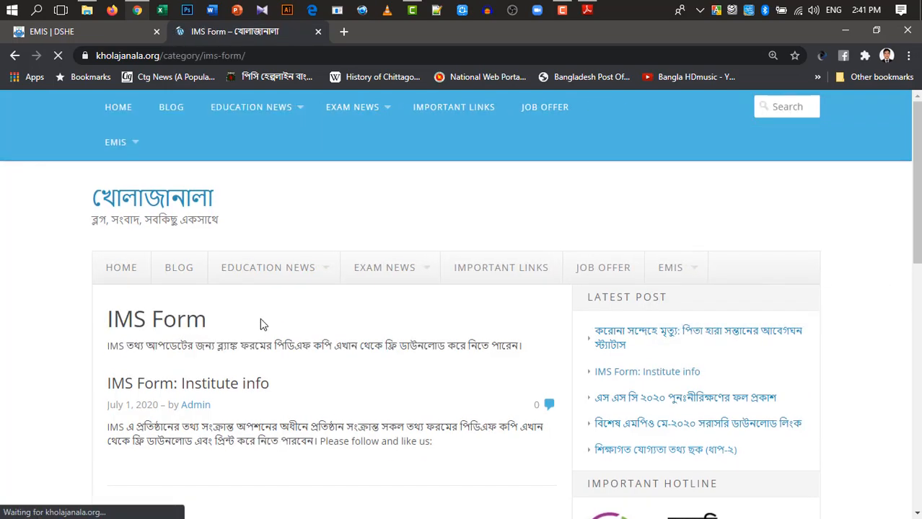
# Step: Open the "IMS Form: Institute info" post and download its PDF to the Desktop as 1.-institute-info
pyautogui.scroll(-2, 260, 318)
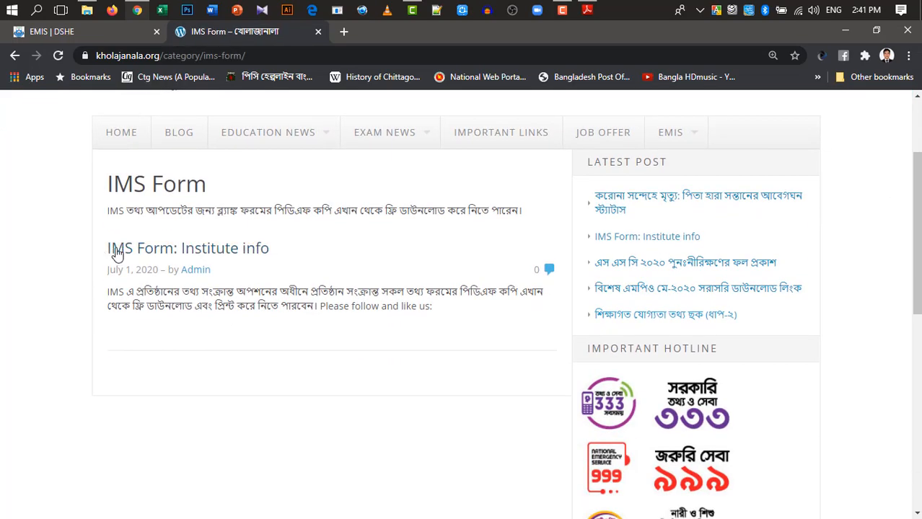
pyautogui.click(258, 255)
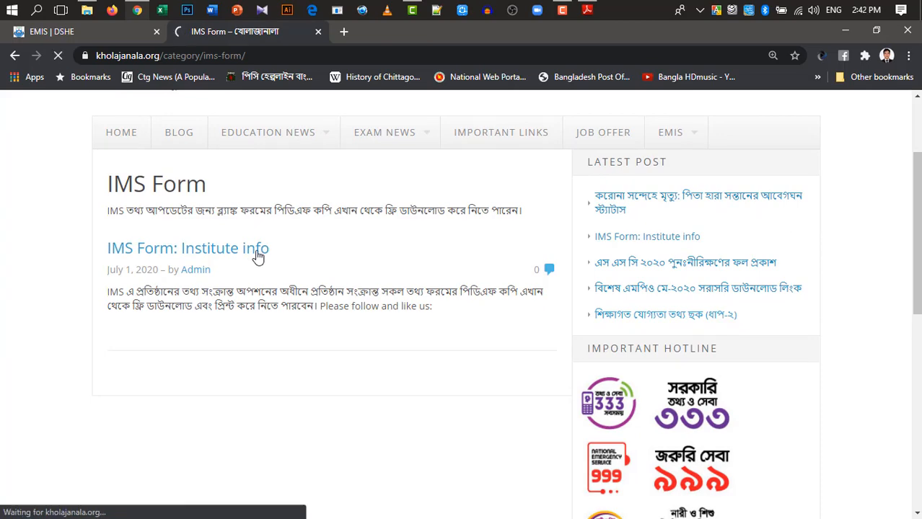
pyautogui.scroll(-2, 256, 256)
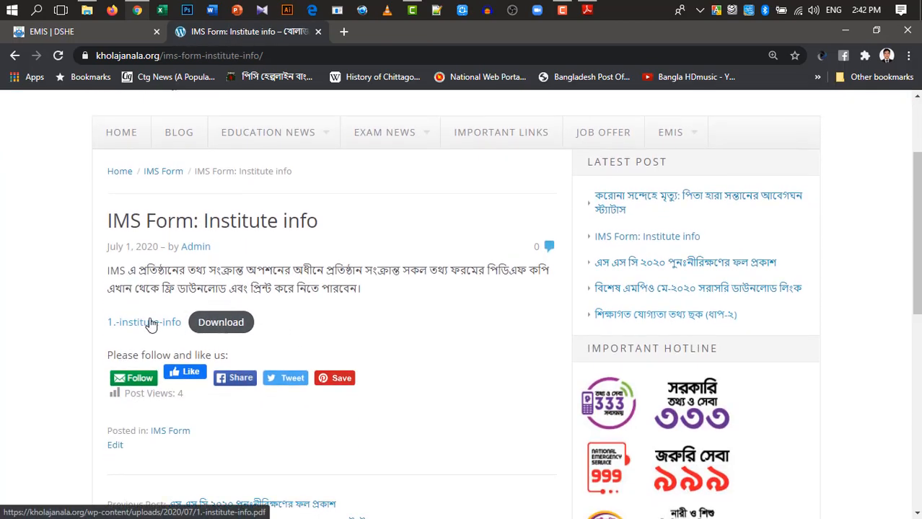
pyautogui.click(208, 329)
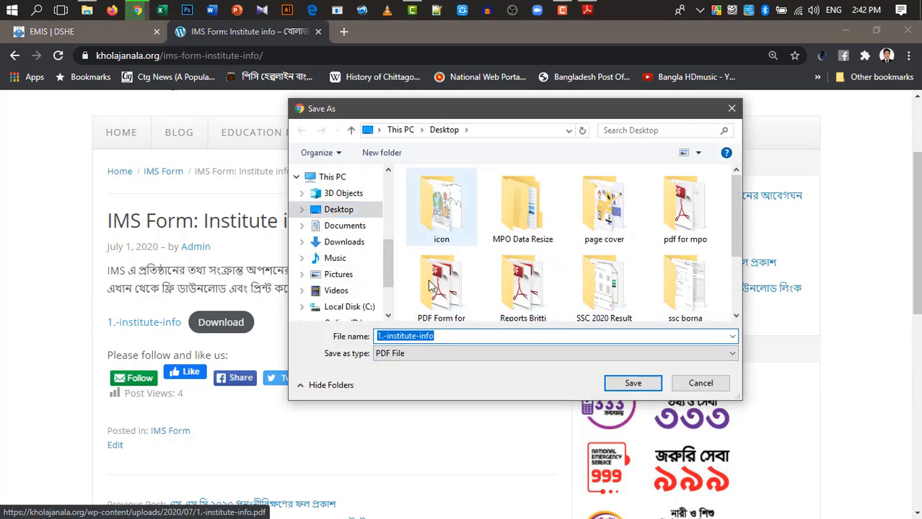
pyautogui.click(621, 383)
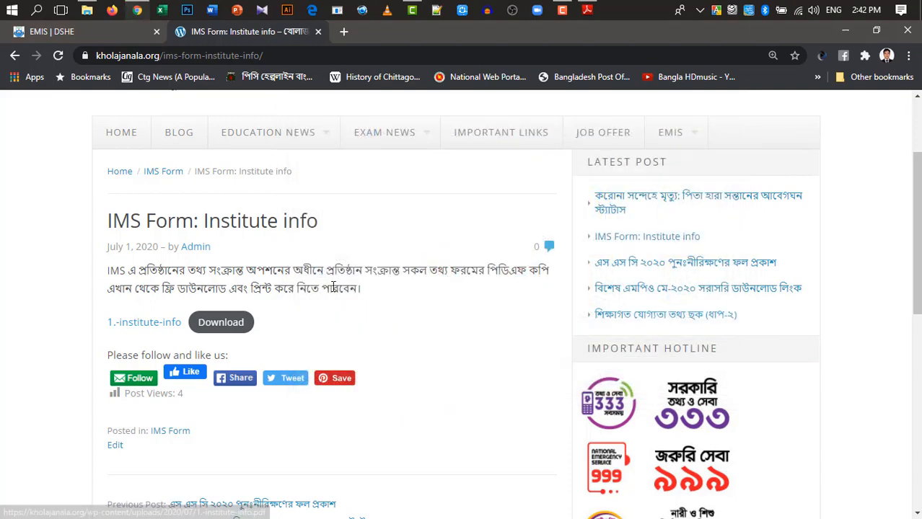
# Step: Close both institute info PDFs in Adobe Reader and return to the form's download post in Chrome
pyautogui.click(587, 9)
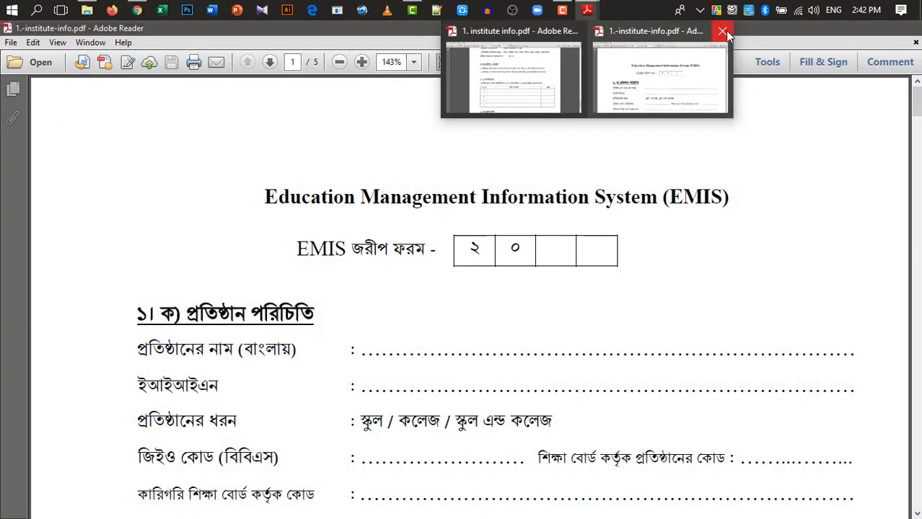
pyautogui.click(722, 31)
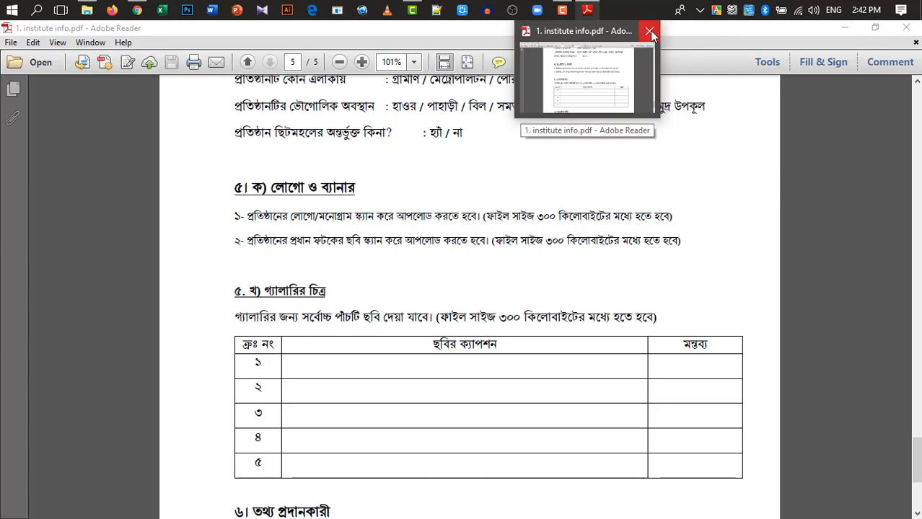
pyautogui.click(649, 31)
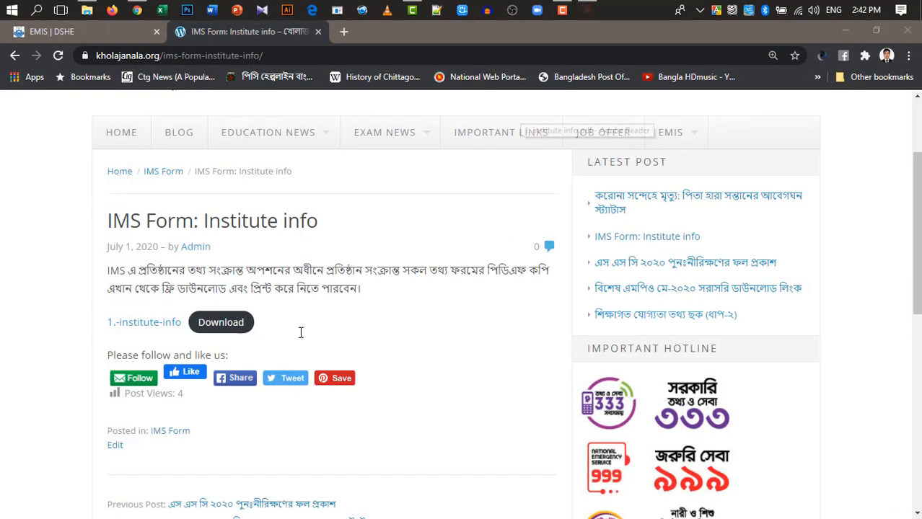
pyautogui.scroll(2, 328, 240)
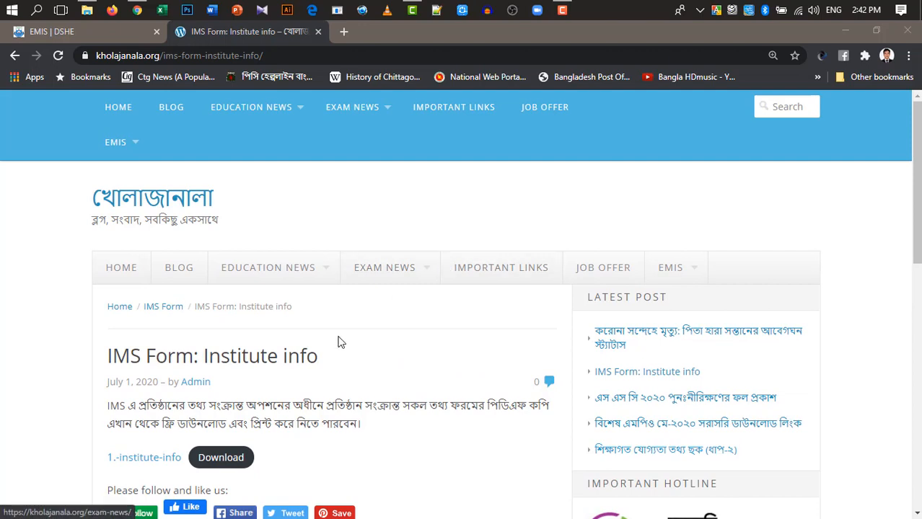